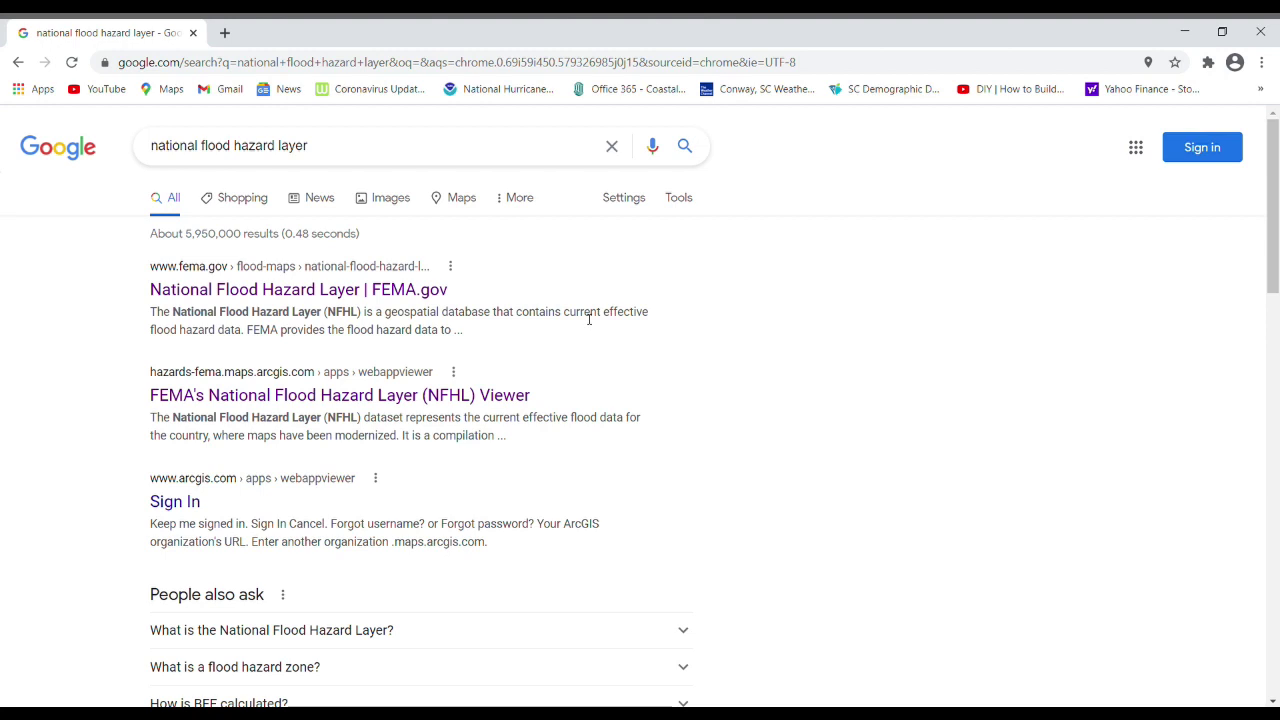
Open FEMA.gov's National Flood Hazard Layer page from the 'national flood hazard layer' Google results.
{"action": "left_click", "coordinate": [295, 289]}
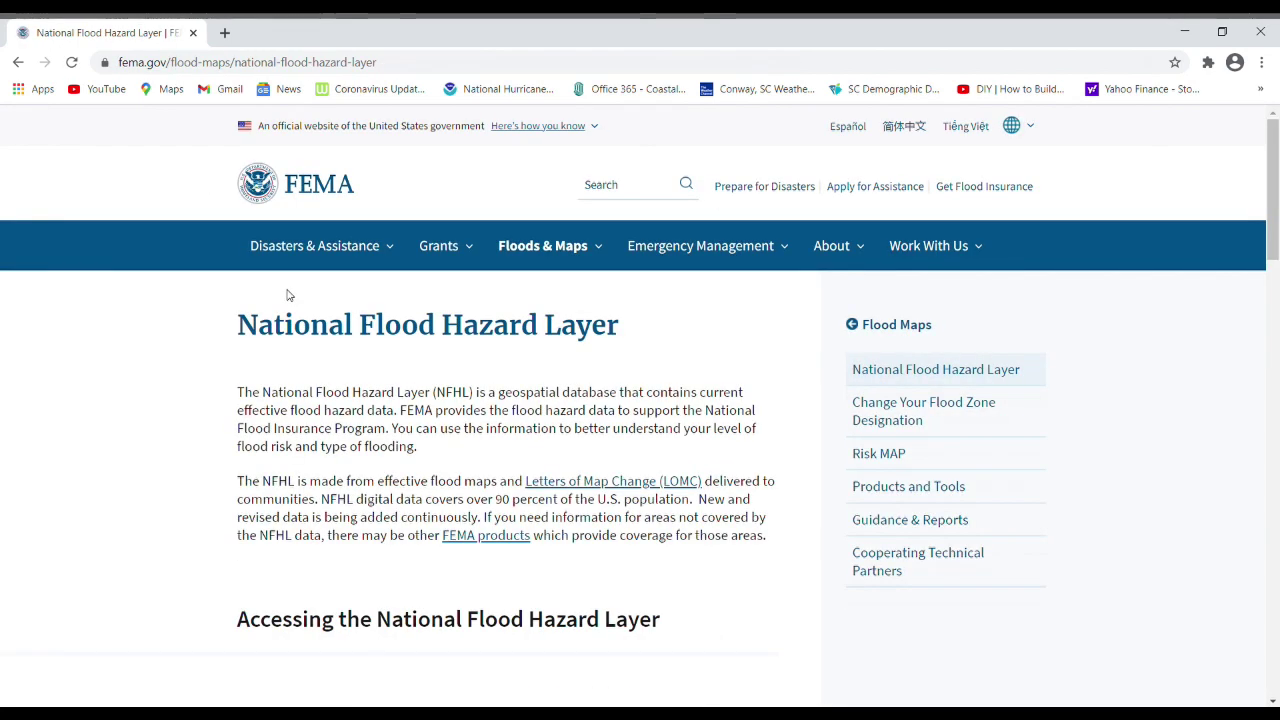
Launch the NFHL Viewer map in a new tab from the Accessing the National Flood Hazard Layer section.
{"action": "scroll", "coordinate": [620, 305], "scroll_direction": "down", "scroll_amount": 3}
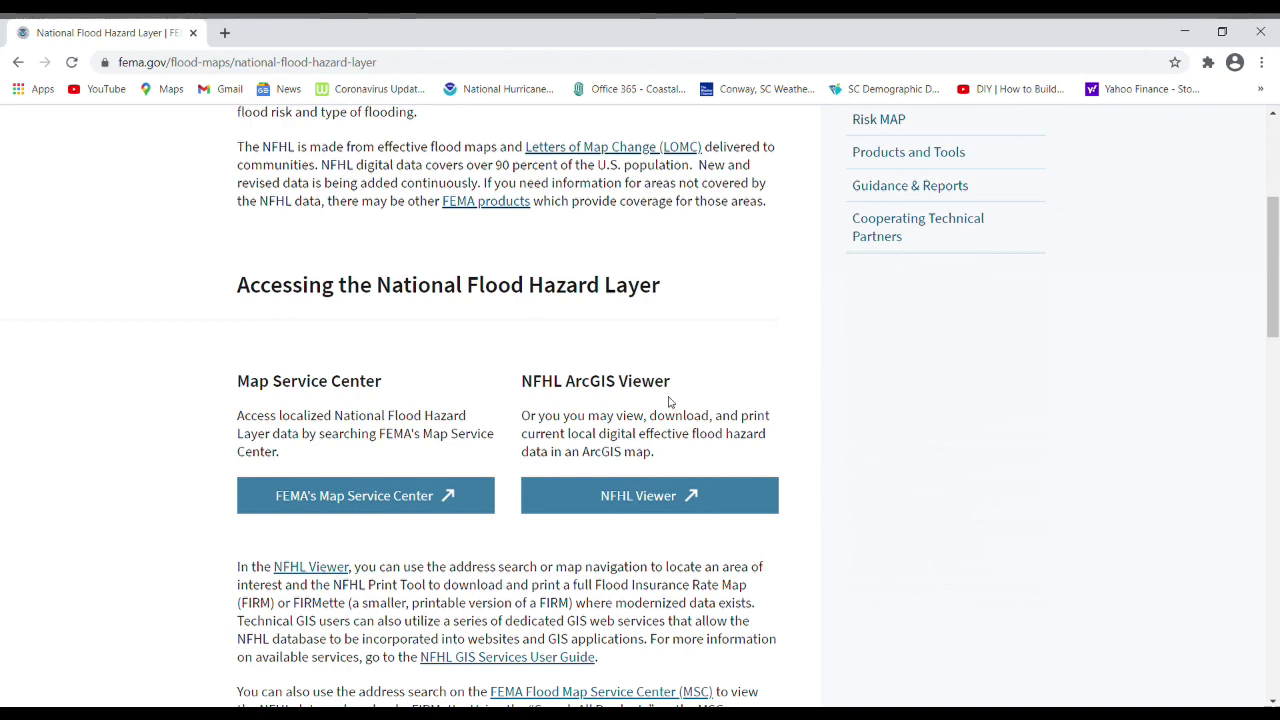
{"action": "left_click", "coordinate": [663, 497]}
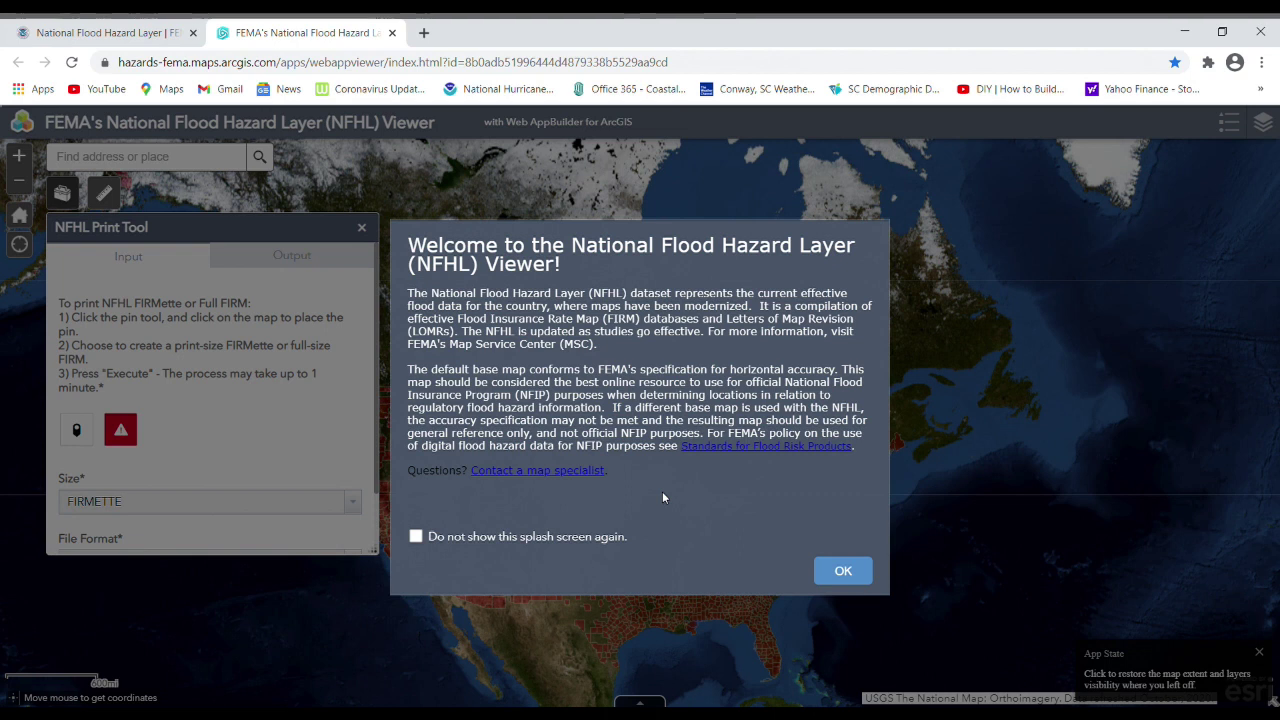
Close the welcome splash screen and zoom and pan the flood map onto the South Carolina coast.
{"action": "left_click", "coordinate": [837, 571]}
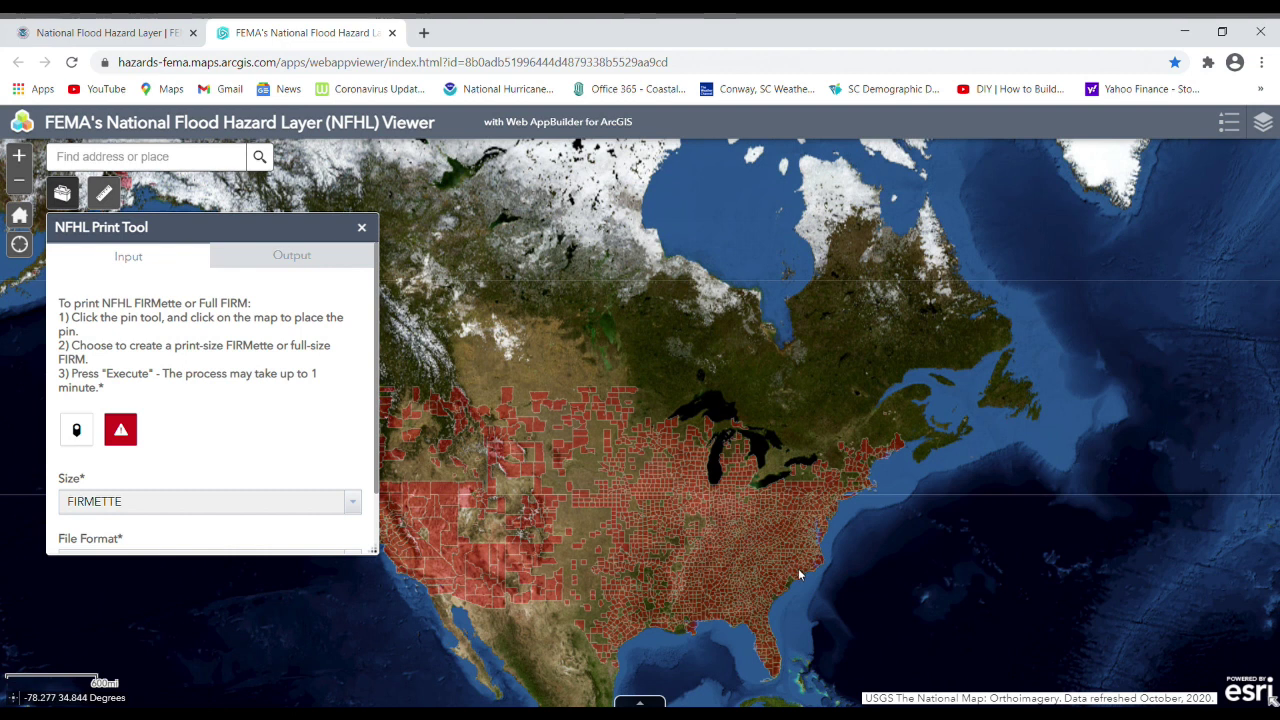
{"action": "left_click", "coordinate": [17, 157]}
{"action": "scroll", "coordinate": [855, 564], "scroll_direction": "down", "scroll_amount": 1}
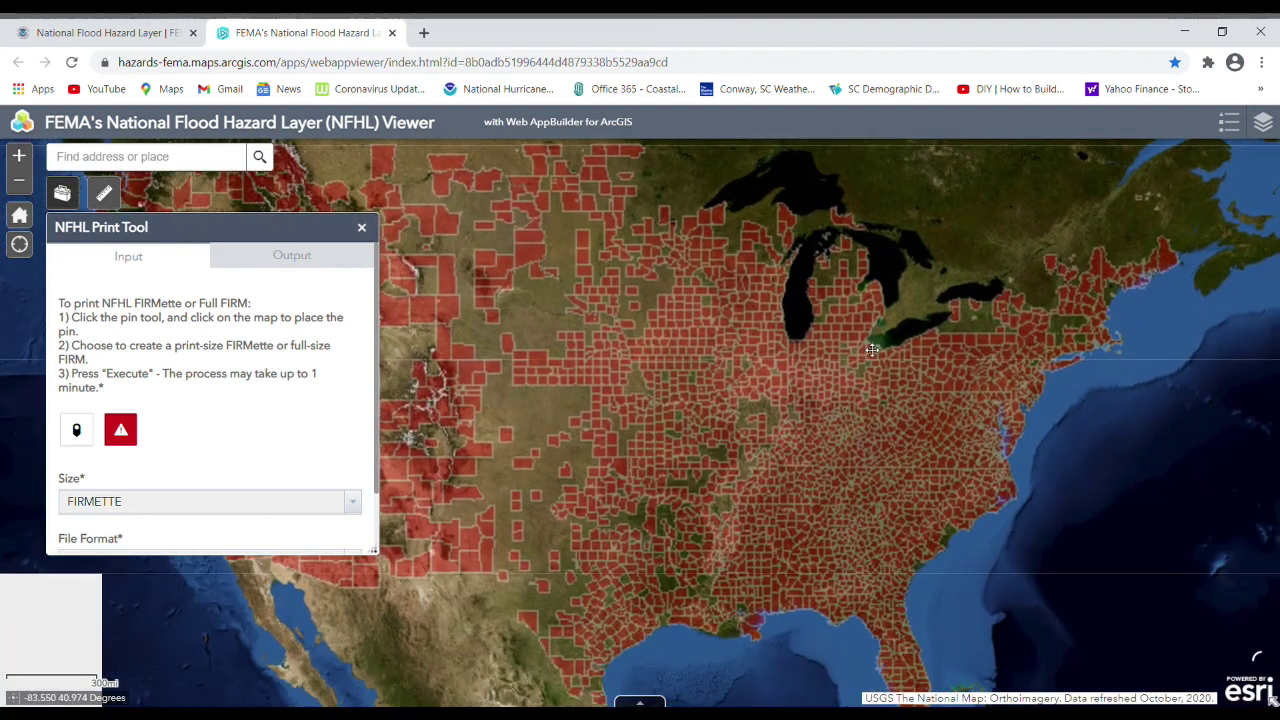
{"action": "scroll", "coordinate": [931, 537], "scroll_direction": "up", "scroll_amount": 1}
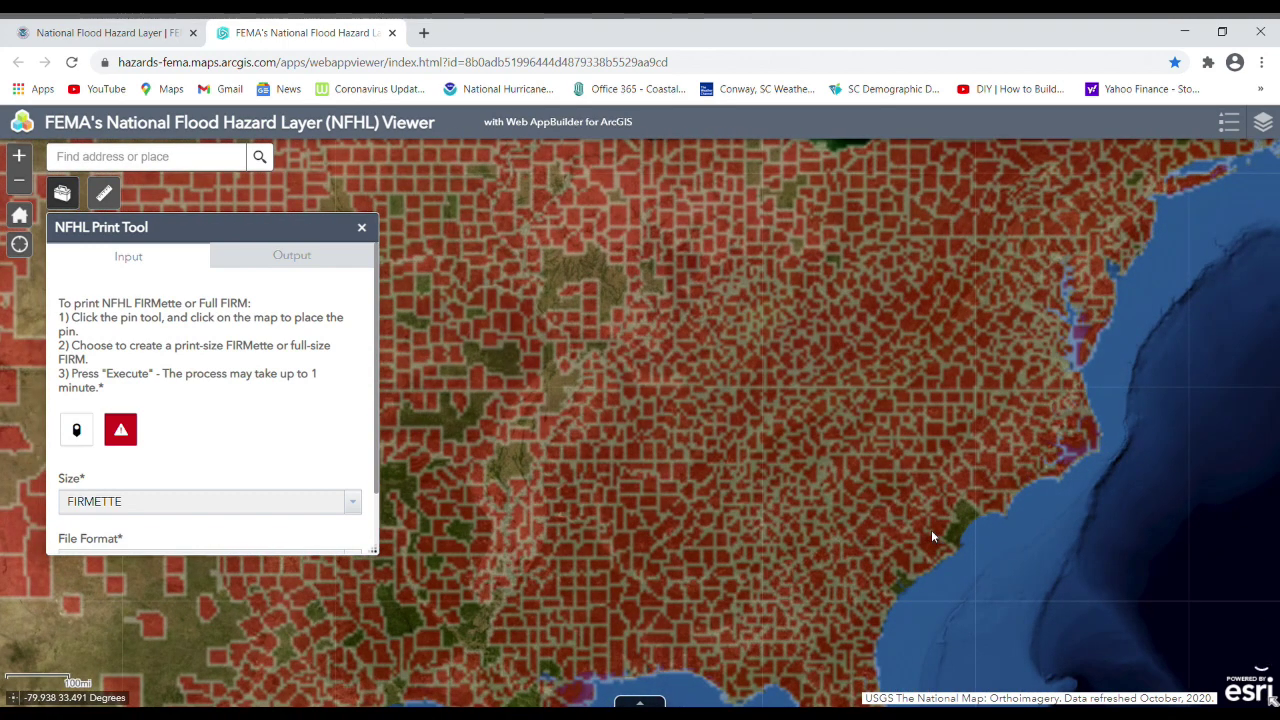
{"action": "scroll", "coordinate": [931, 530], "scroll_direction": "up", "scroll_amount": 1}
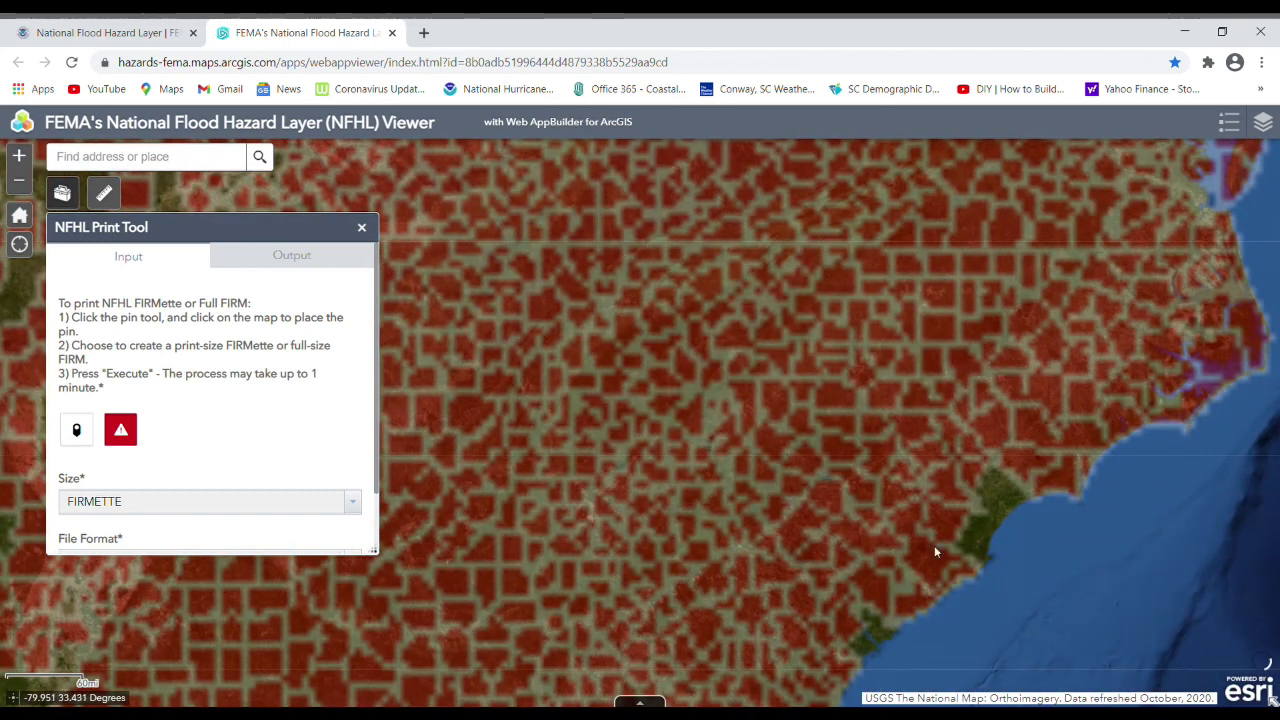
{"action": "left_click_drag", "start_coordinate": [940, 555], "coordinate": [908, 518]}
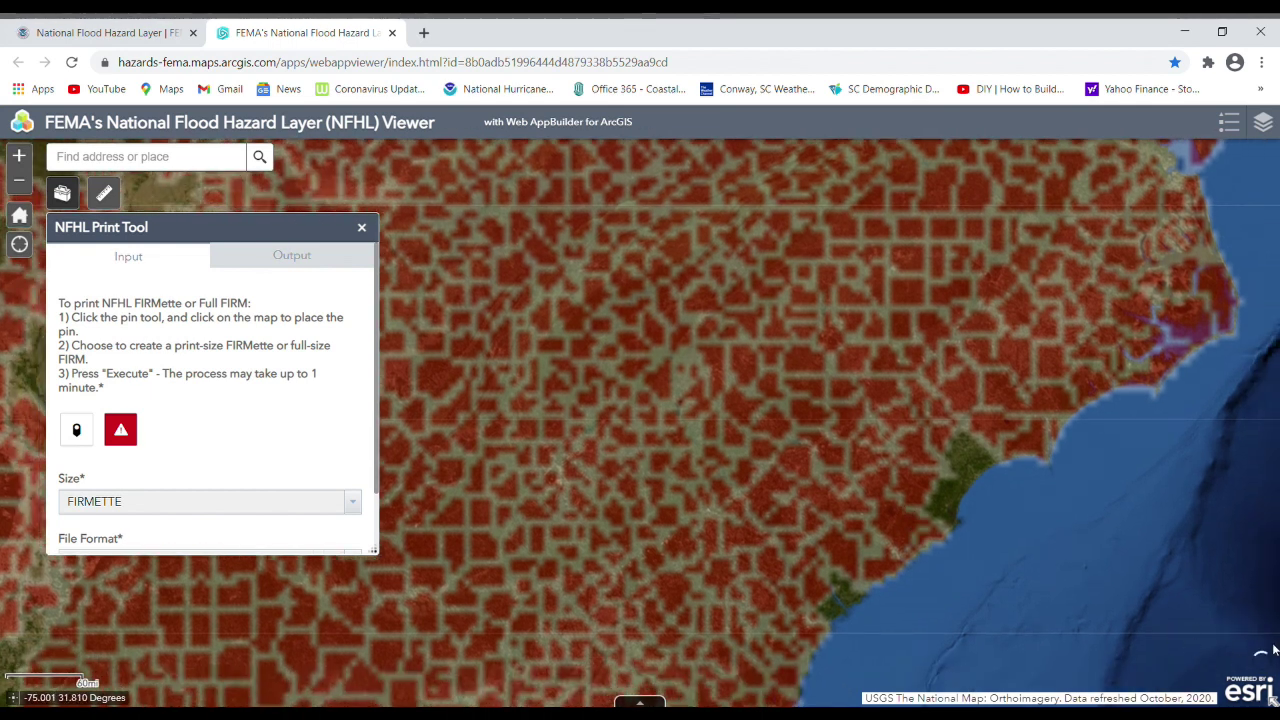
{"action": "scroll", "coordinate": [888, 486], "scroll_direction": "up", "scroll_amount": 1}
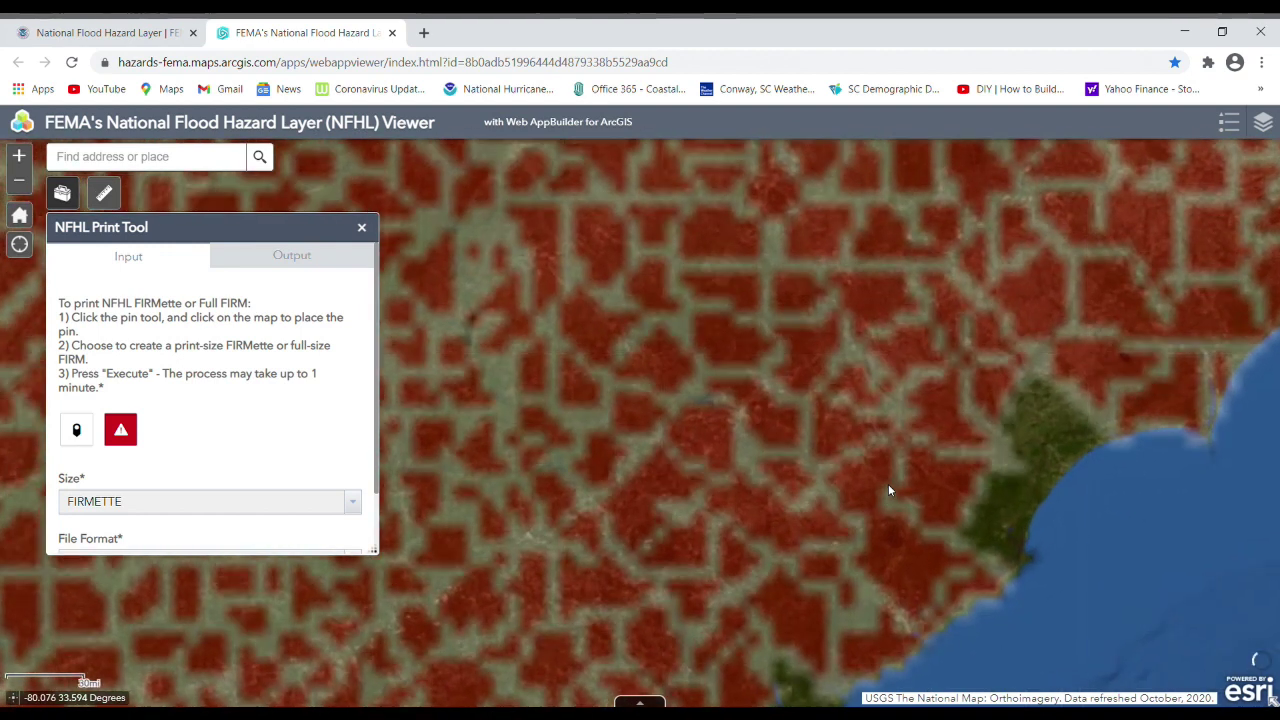
{"action": "left_click_drag", "start_coordinate": [1131, 534], "coordinate": [1124, 494]}
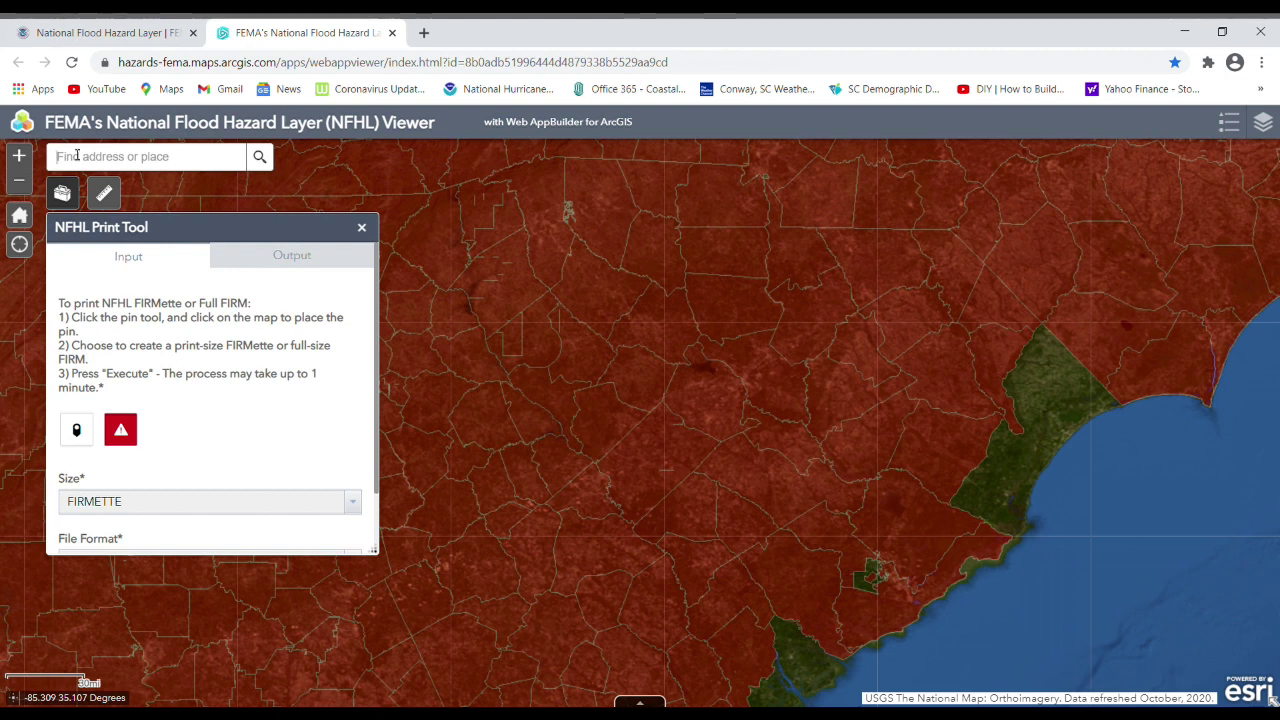
Search 'doar' and go to the Doar Rd, Awendaw, SC suggestion, which falls in Zone X.
{"action": "type", "text": "doa"}
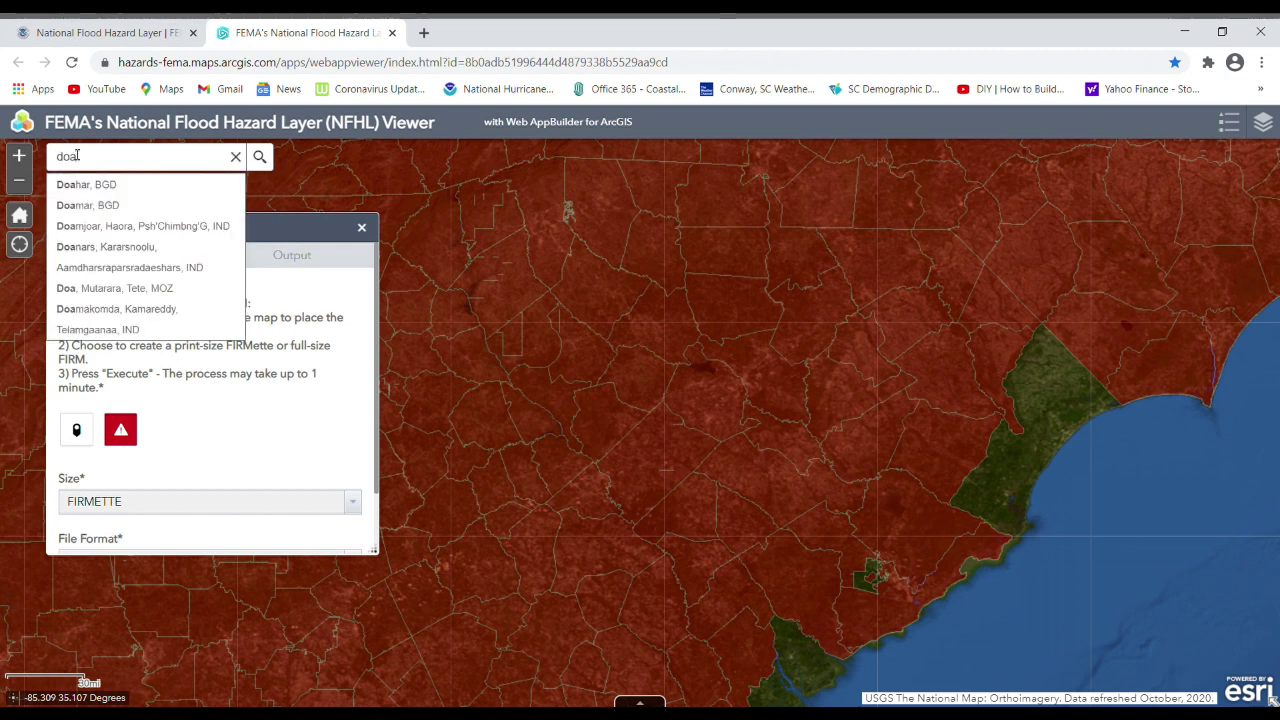
{"action": "type", "text": "r rd"}
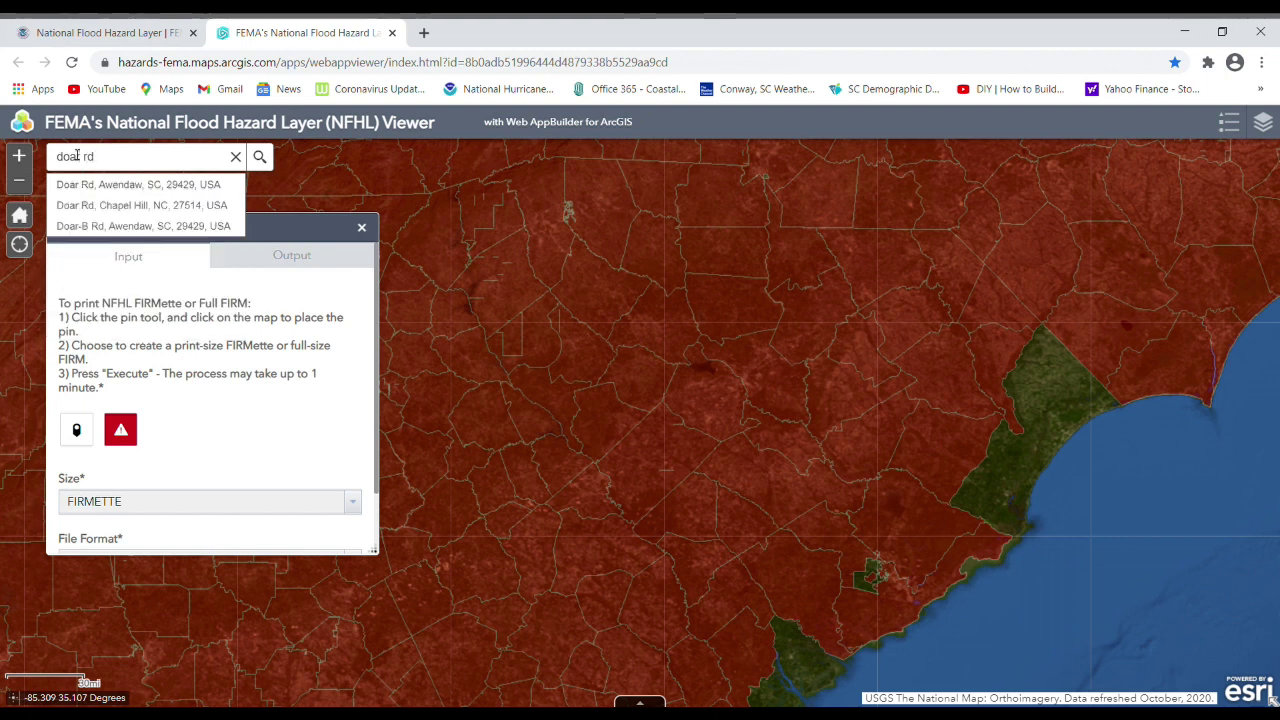
{"action": "left_click", "coordinate": [123, 185]}
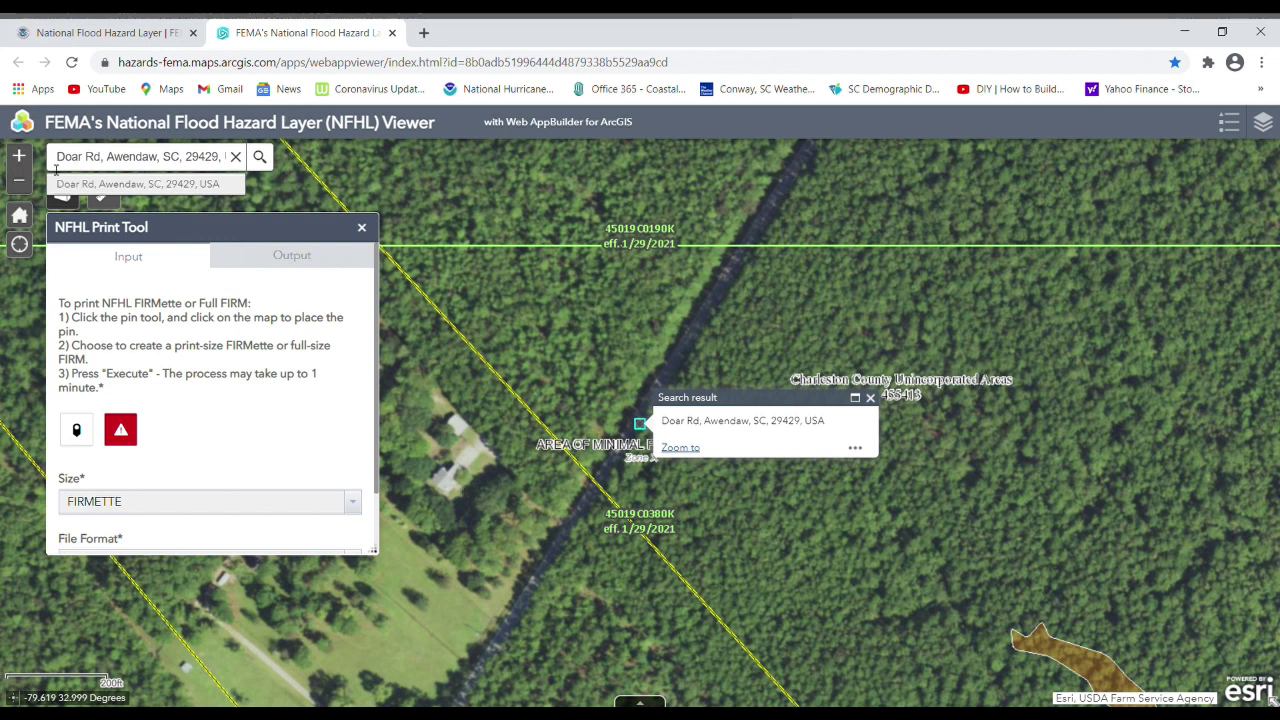
{"action": "left_click", "coordinate": [21, 183]}
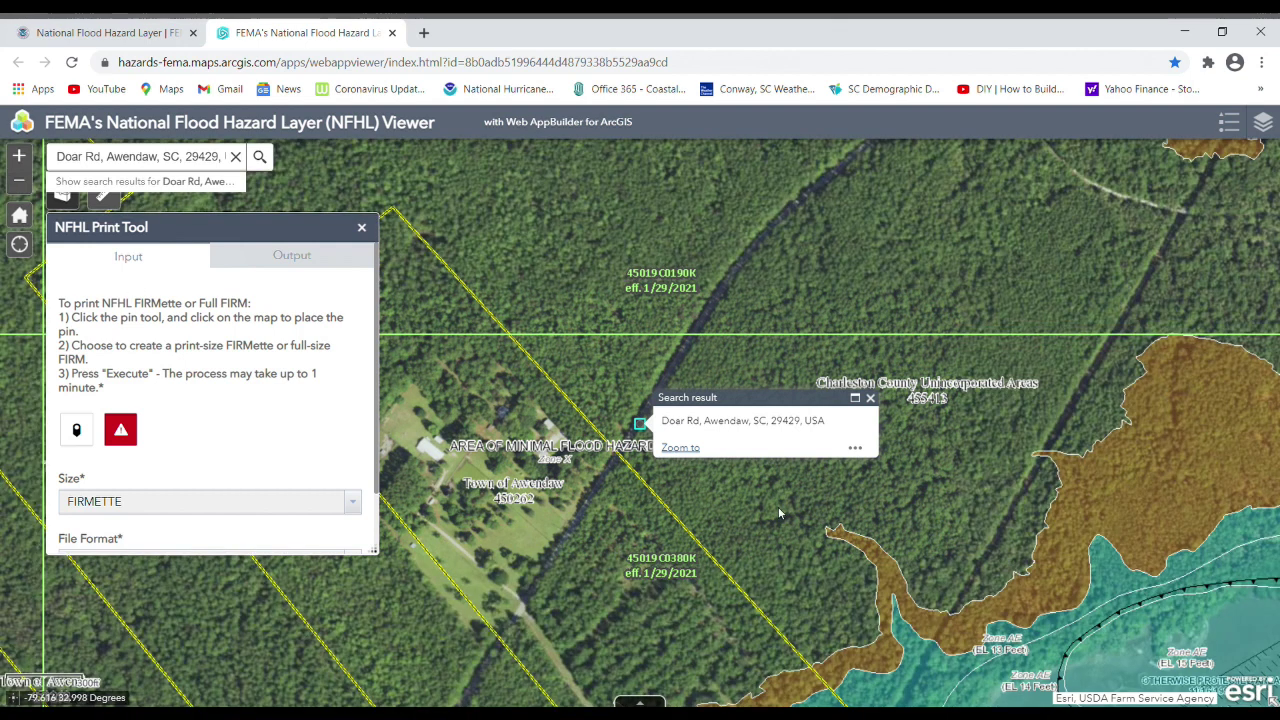
Pan the map to frame the Doar Rd address with the Zone AE flood areas to the southeast.
{"action": "left_click_drag", "start_coordinate": [780, 513], "coordinate": [960, 430]}
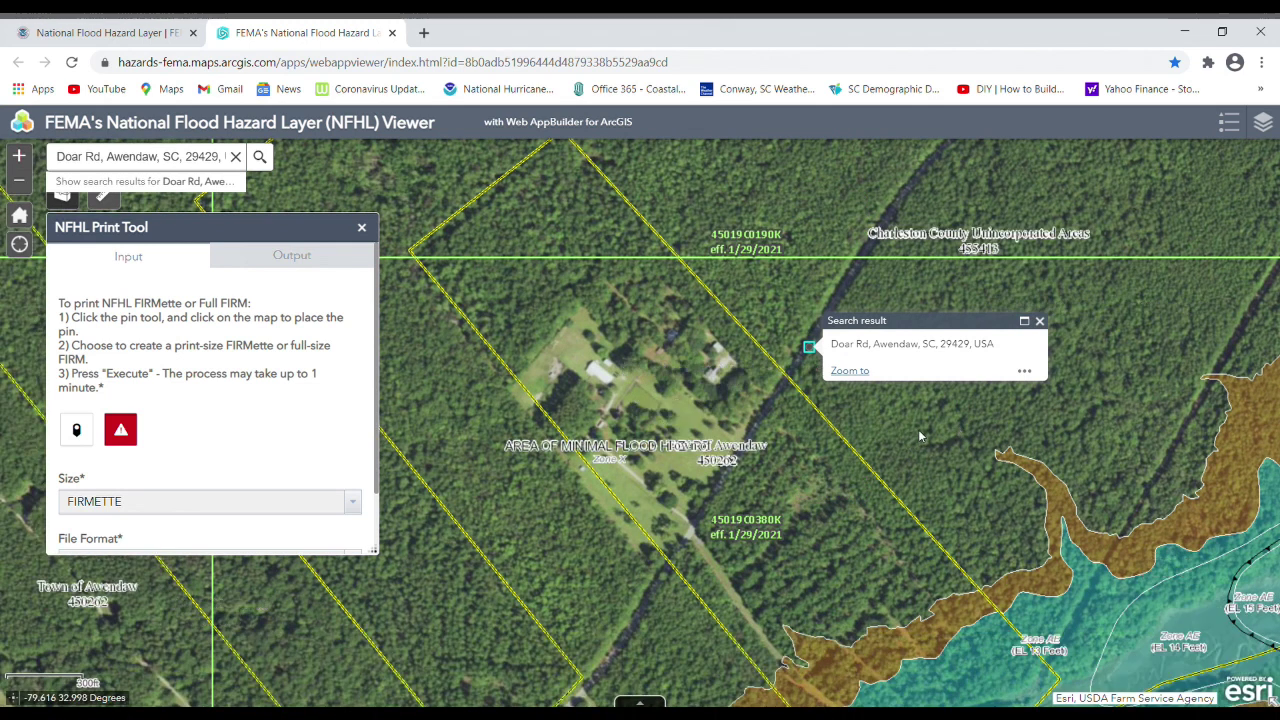
{"action": "left_click_drag", "start_coordinate": [850, 427], "coordinate": [734, 372]}
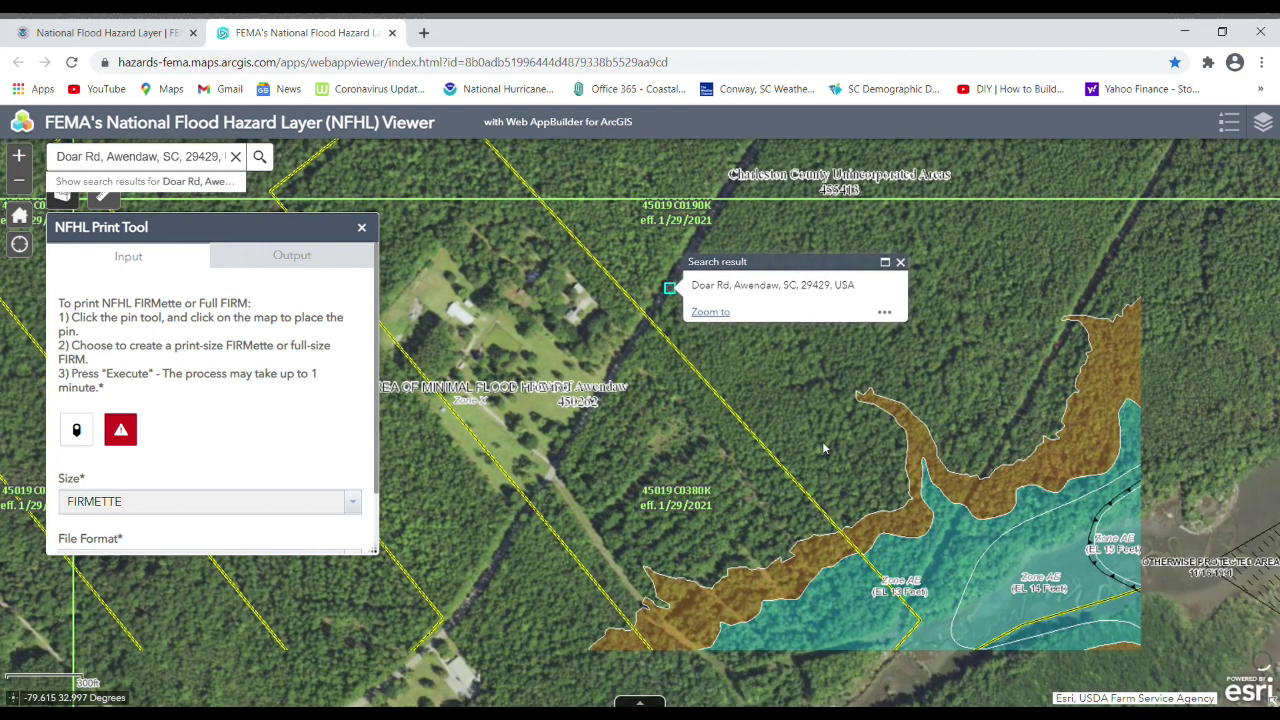
{"action": "left_click_drag", "start_coordinate": [817, 409], "coordinate": [854, 376]}
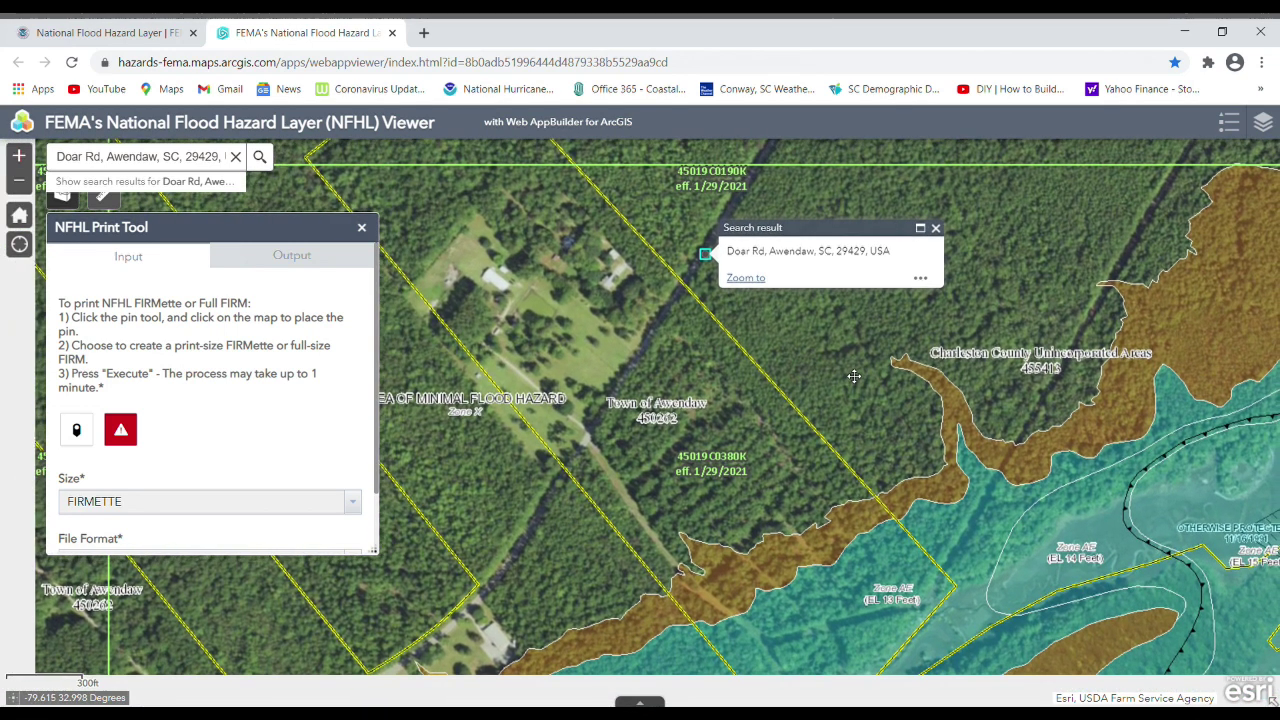
{"action": "left_click_drag", "start_coordinate": [854, 376], "coordinate": [848, 343]}
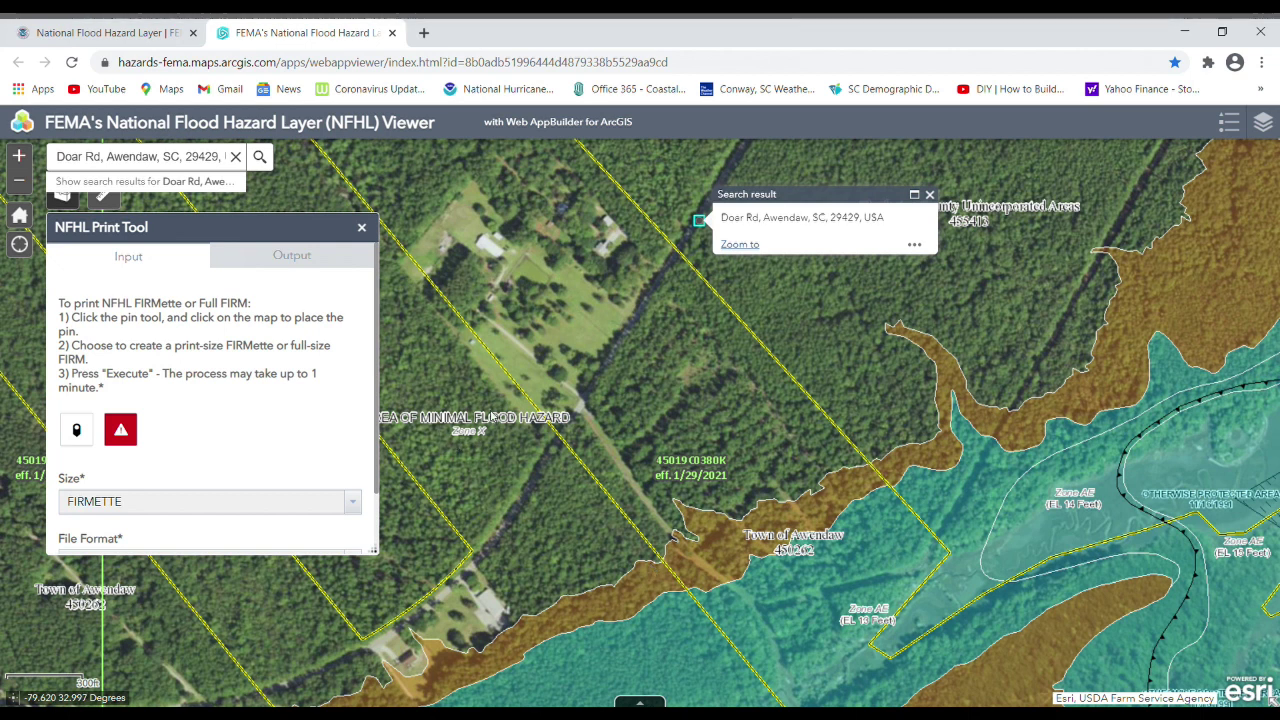
Identify the map point beside the property, showing Political Jurisdictions: Town of Awendaw, DFIRM_ID 45019C.
{"action": "left_click_drag", "start_coordinate": [871, 373], "coordinate": [913, 458]}
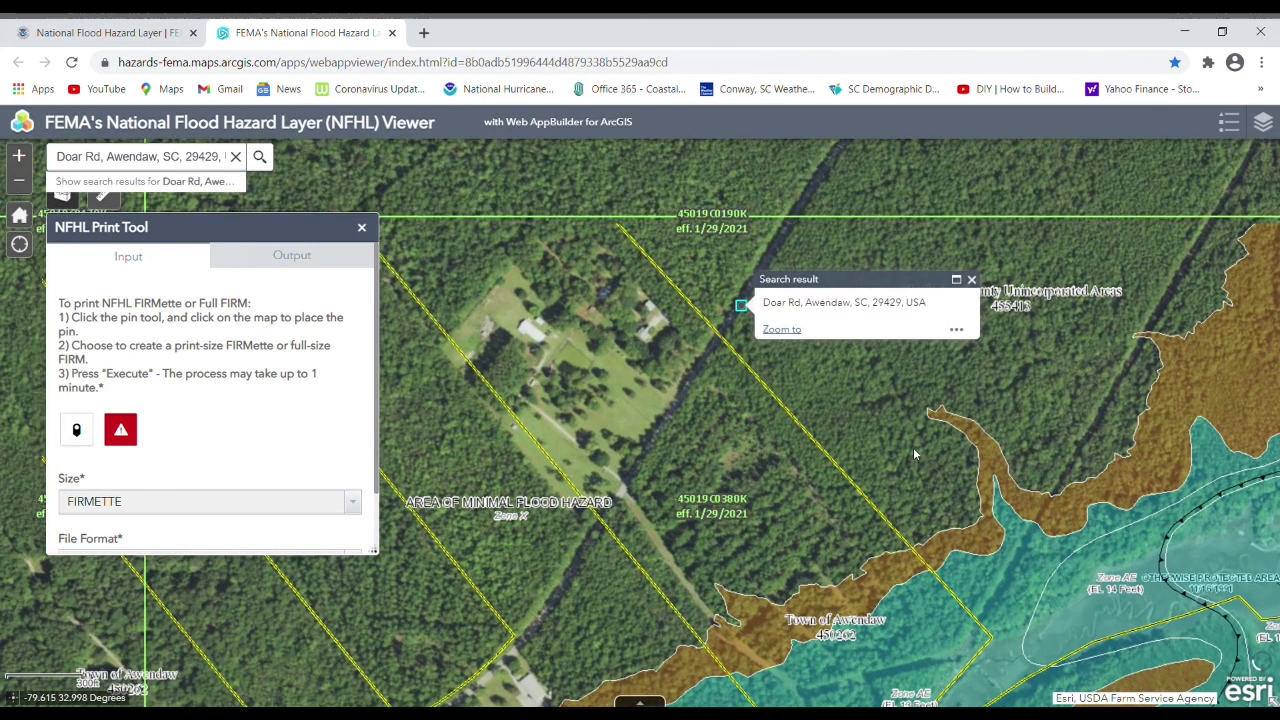
{"action": "left_click", "coordinate": [638, 424]}
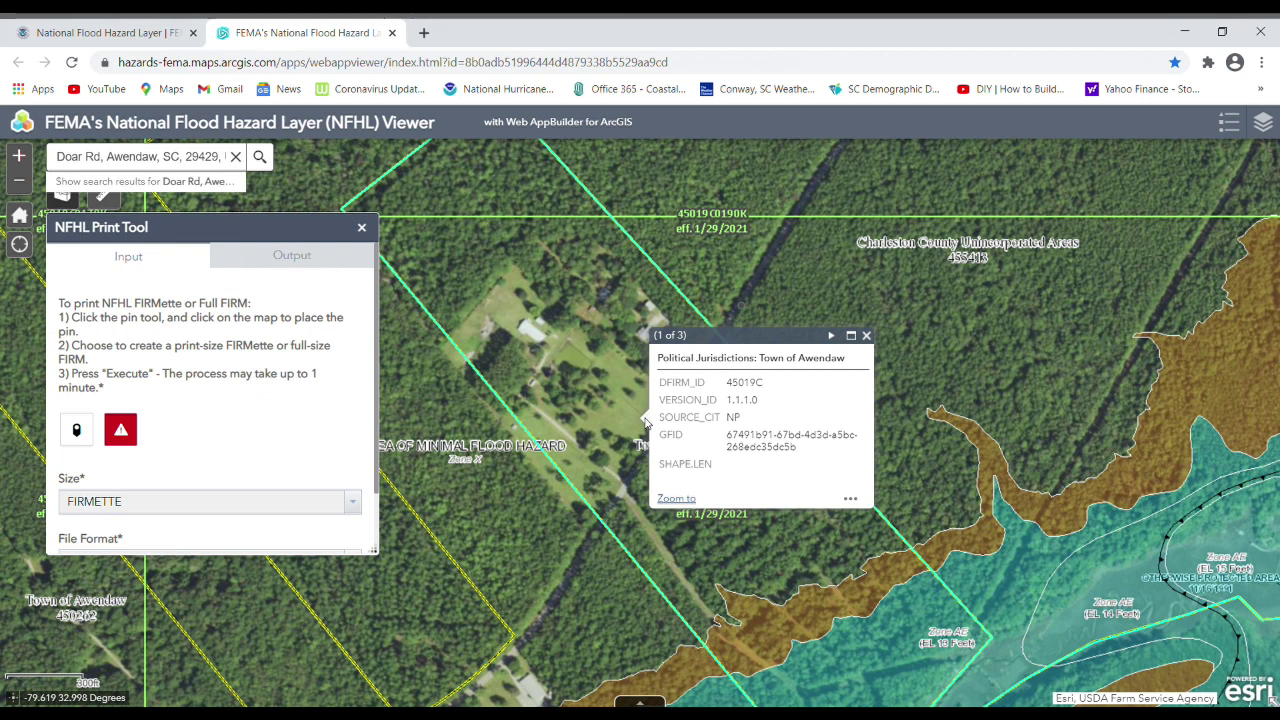
{"action": "left_click", "coordinate": [850, 499]}
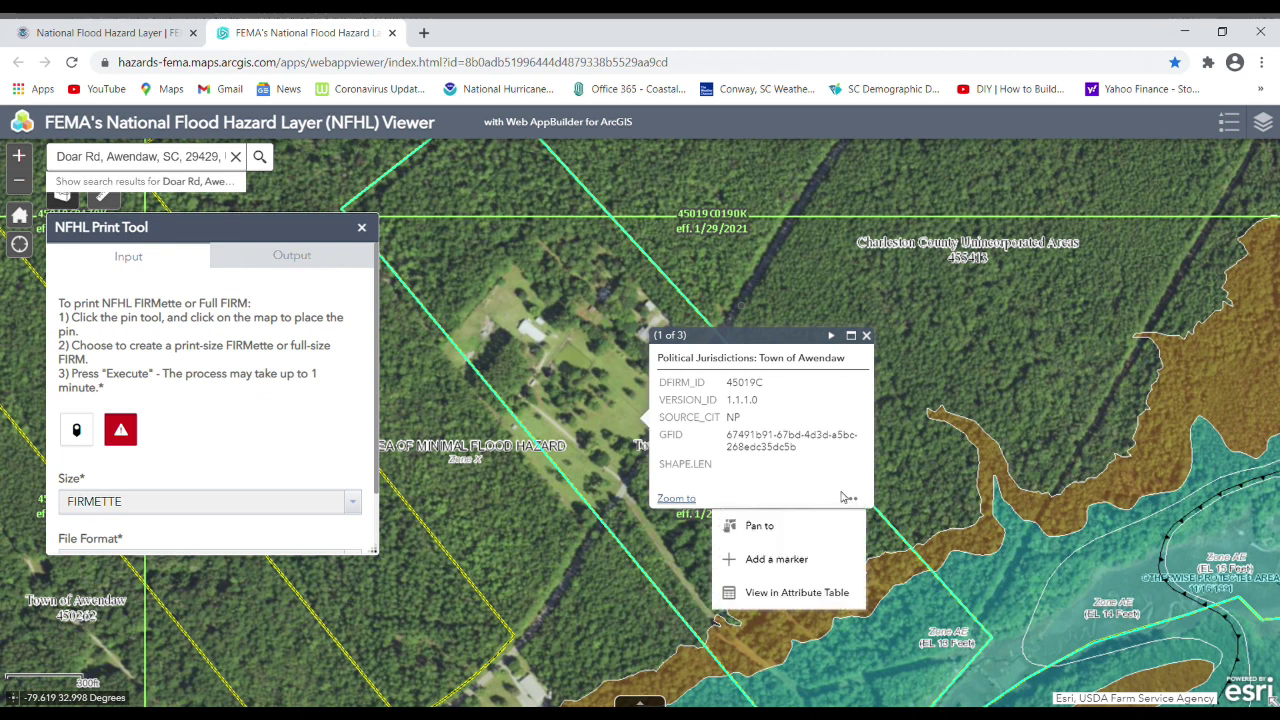
Add a marker beside the house and set it at -79.6187, 32.9978 as the NFHL Print Tool input.
{"action": "left_click", "coordinate": [781, 562]}
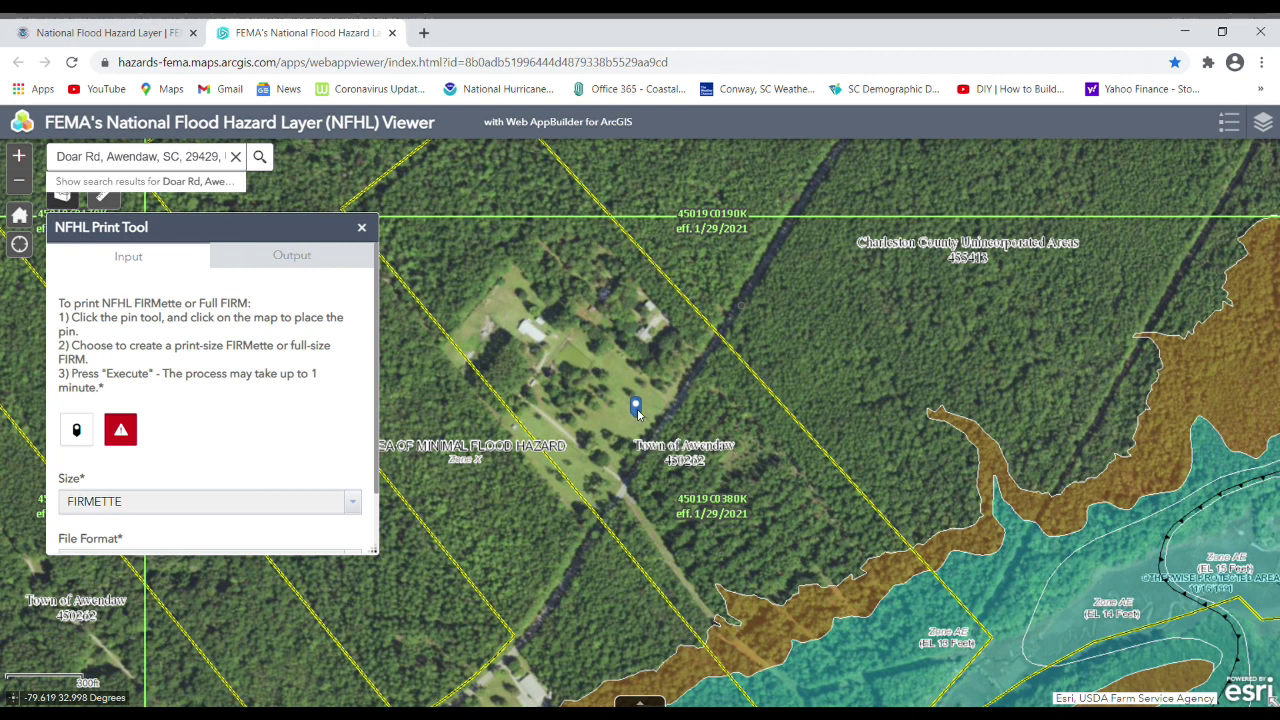
{"action": "left_click", "coordinate": [637, 408]}
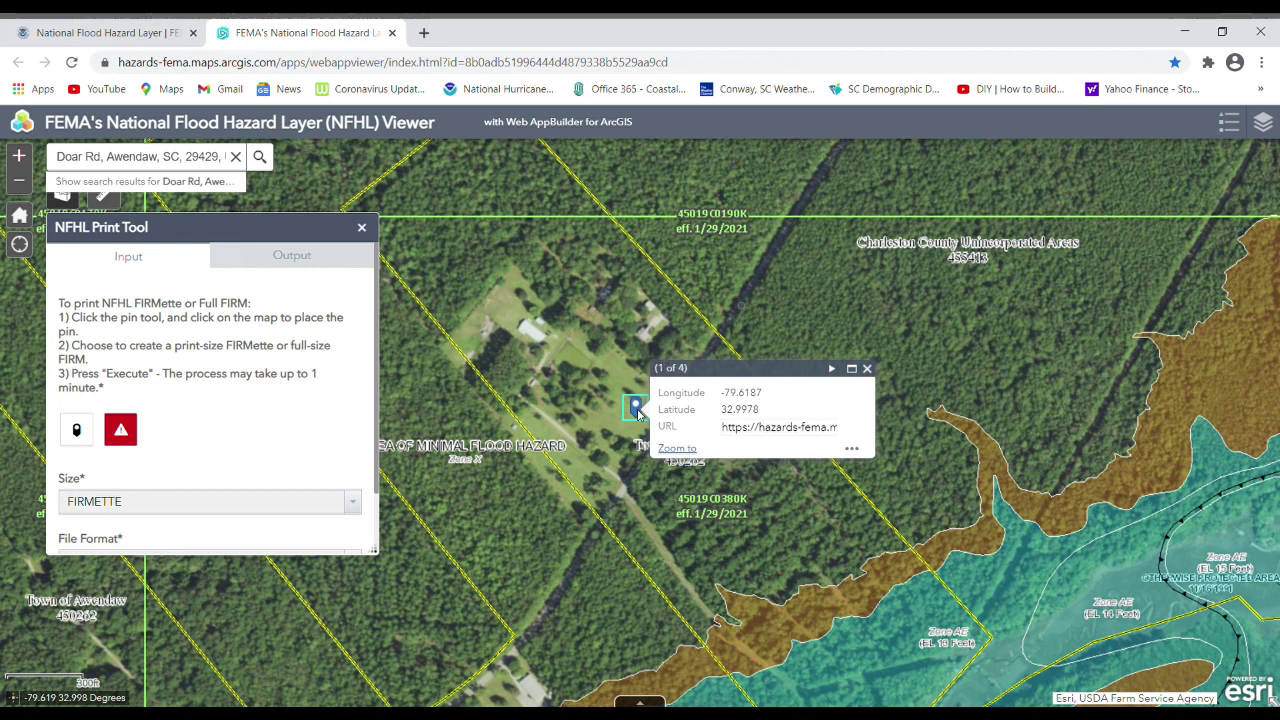
{"action": "left_click", "coordinate": [852, 449]}
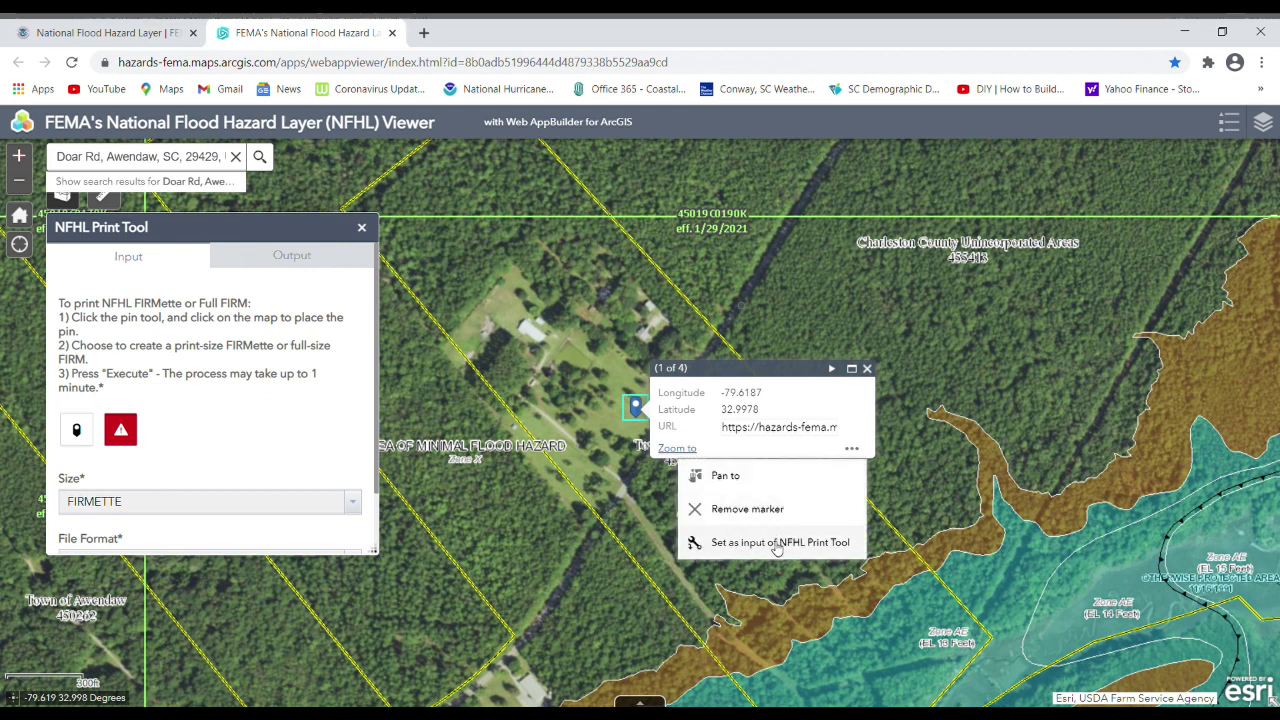
{"action": "left_click", "coordinate": [777, 543]}
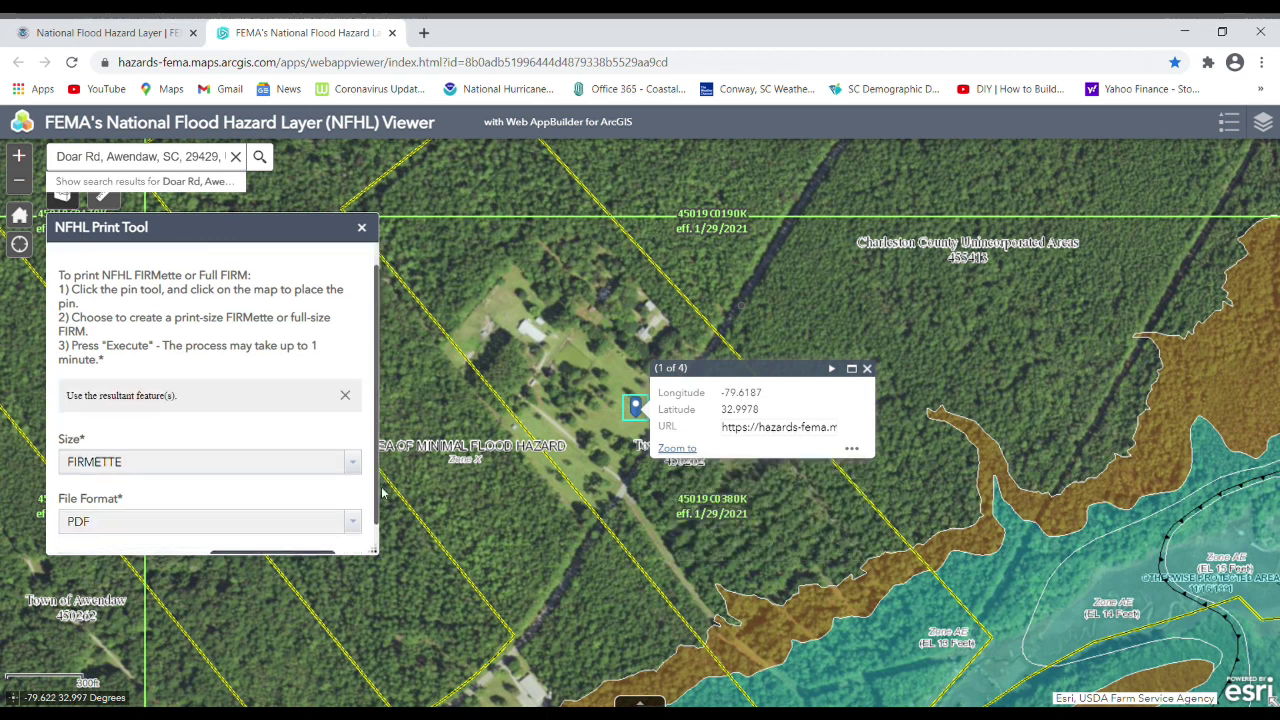
Run the NFHL Print Tool with FIRMETTE size and PDF format, then open the output FIRMette PDF.
{"action": "left_click_drag", "start_coordinate": [380, 471], "coordinate": [383, 523]}
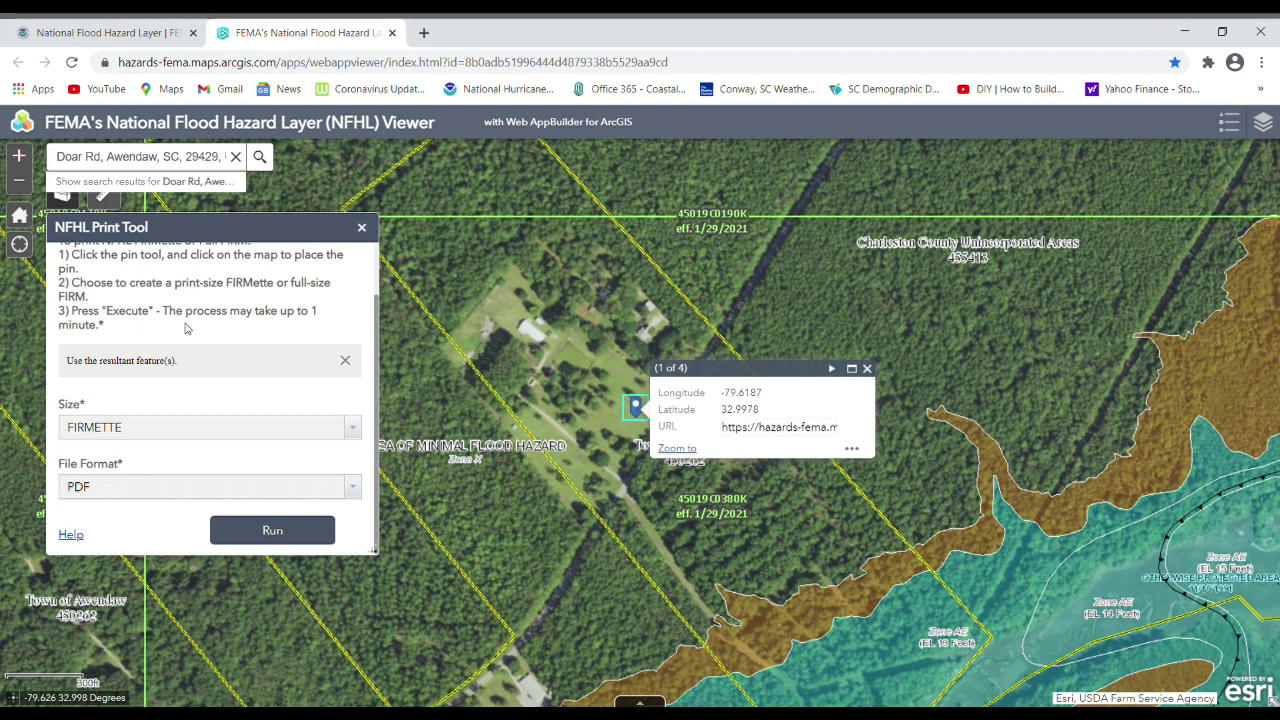
{"action": "left_click", "coordinate": [282, 532]}
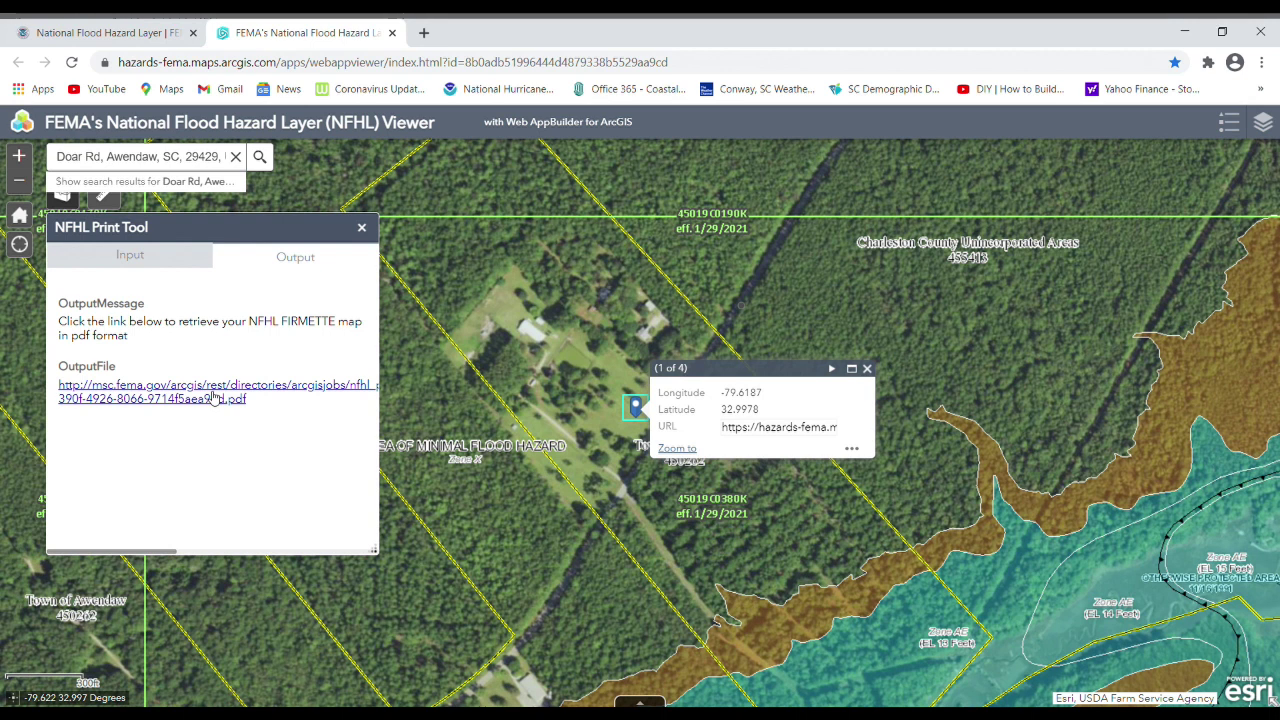
{"action": "left_click", "coordinate": [209, 396]}
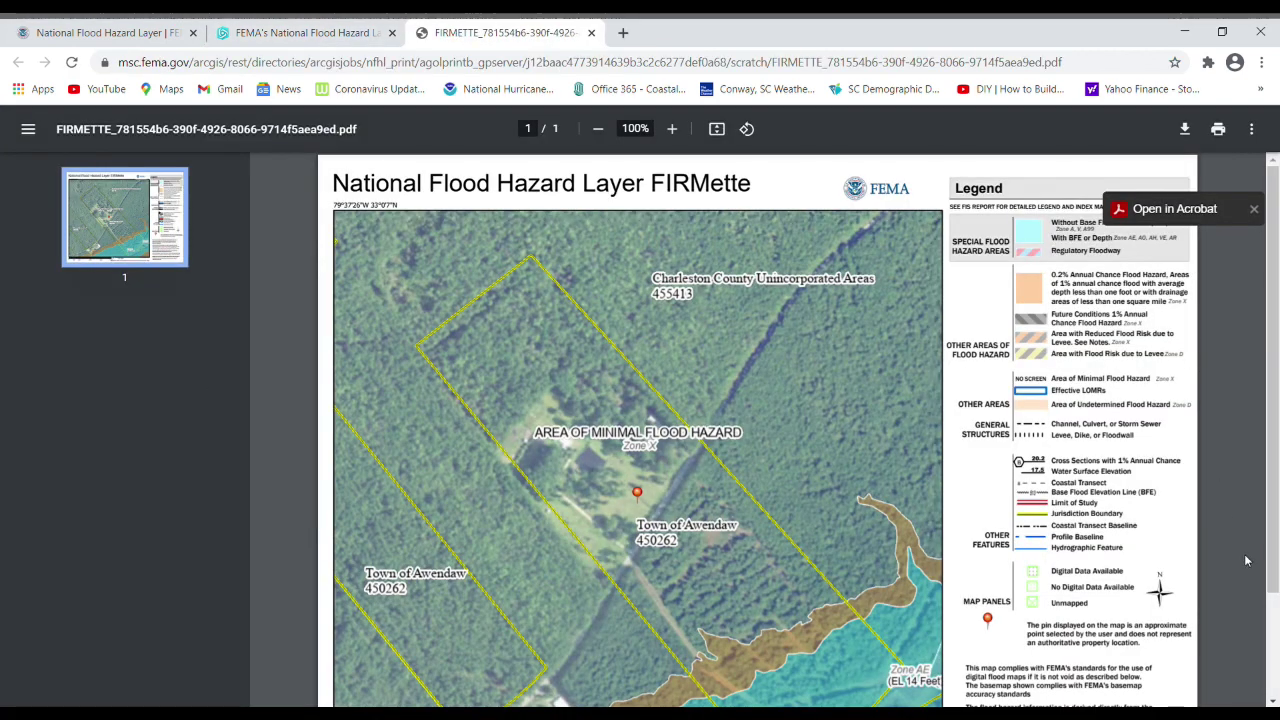
Scroll through the FIRMette PDF showing the property in the Zone X Area of Minimal Flood Hazard.
{"action": "left_click_drag", "start_coordinate": [1268, 548], "coordinate": [1276, 573]}
{"action": "scroll", "coordinate": [1276, 573], "scroll_direction": "up", "scroll_amount": 1}
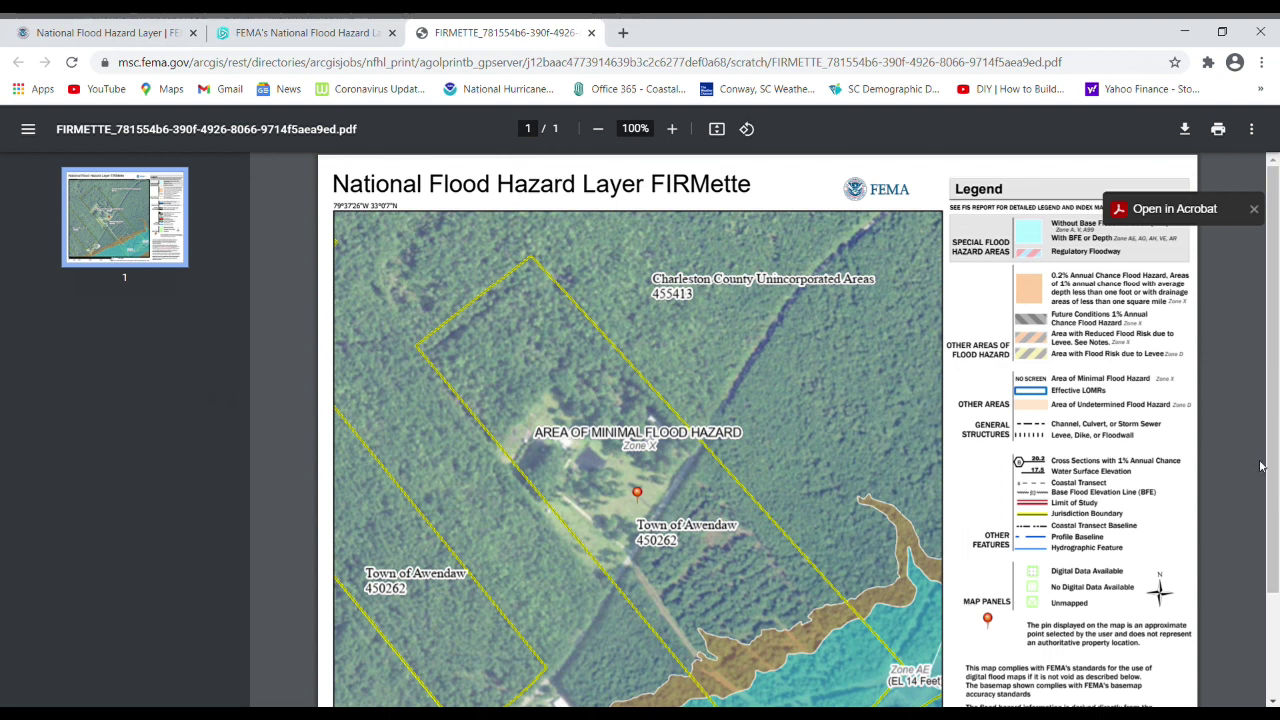
{"action": "scroll", "coordinate": [1277, 548], "scroll_direction": "down", "scroll_amount": 2}
{"action": "left_click_drag", "start_coordinate": [1277, 548], "coordinate": [1277, 575]}
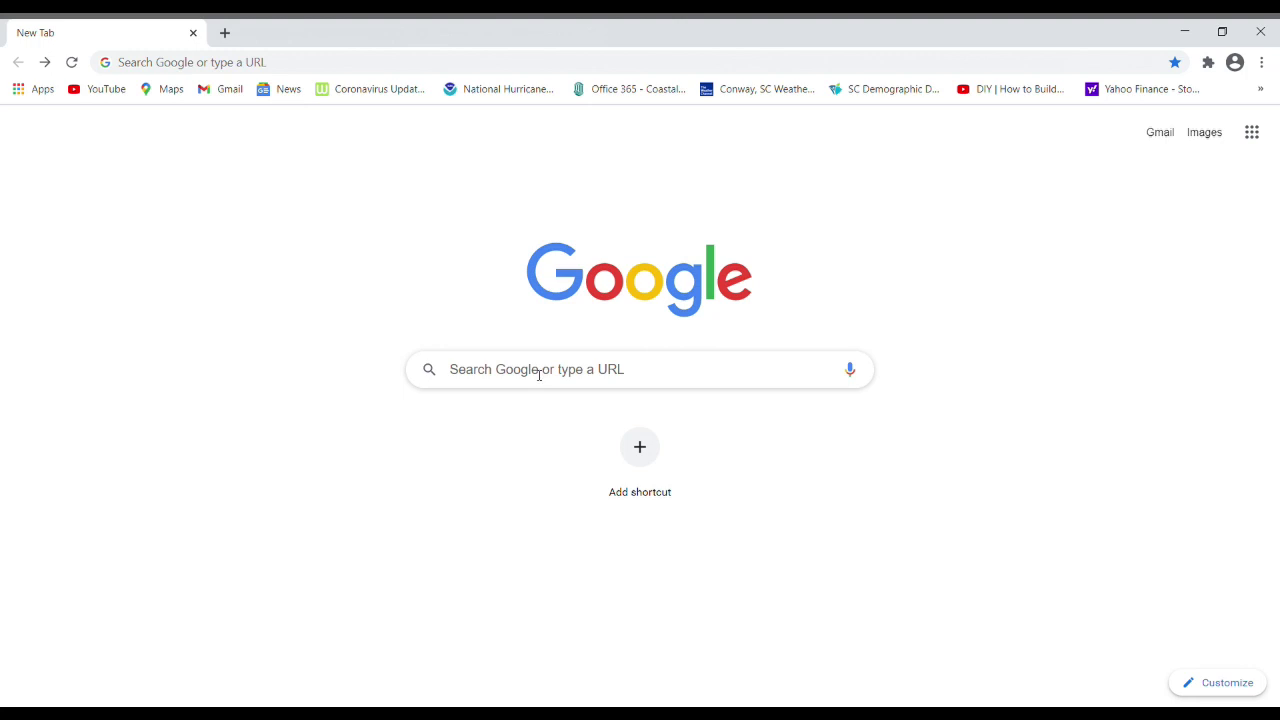
Google 'horry county flood zone fema' and open the FEMA Flood Zones - Horry County Government map.
{"action": "left_click", "coordinate": [539, 374]}
{"action": "type", "text": "forry"}
{"action": "key", "text": "BackSpace"}
{"action": "key", "text": "BackSpace"}
{"action": "key", "text": "BackSpace"}
{"action": "key", "text": "BackSpace"}
{"action": "key", "text": "BackSpace"}
{"action": "type", "text": "ho"}
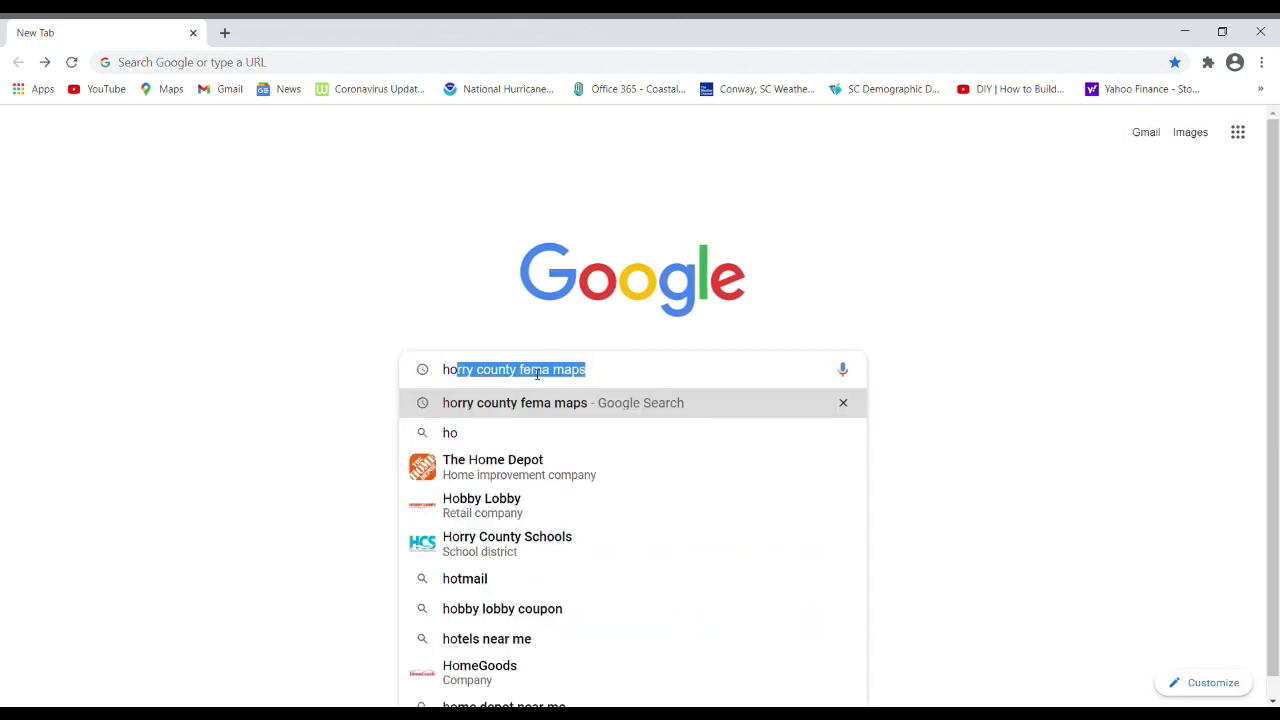
{"action": "type", "text": "rry county f"}
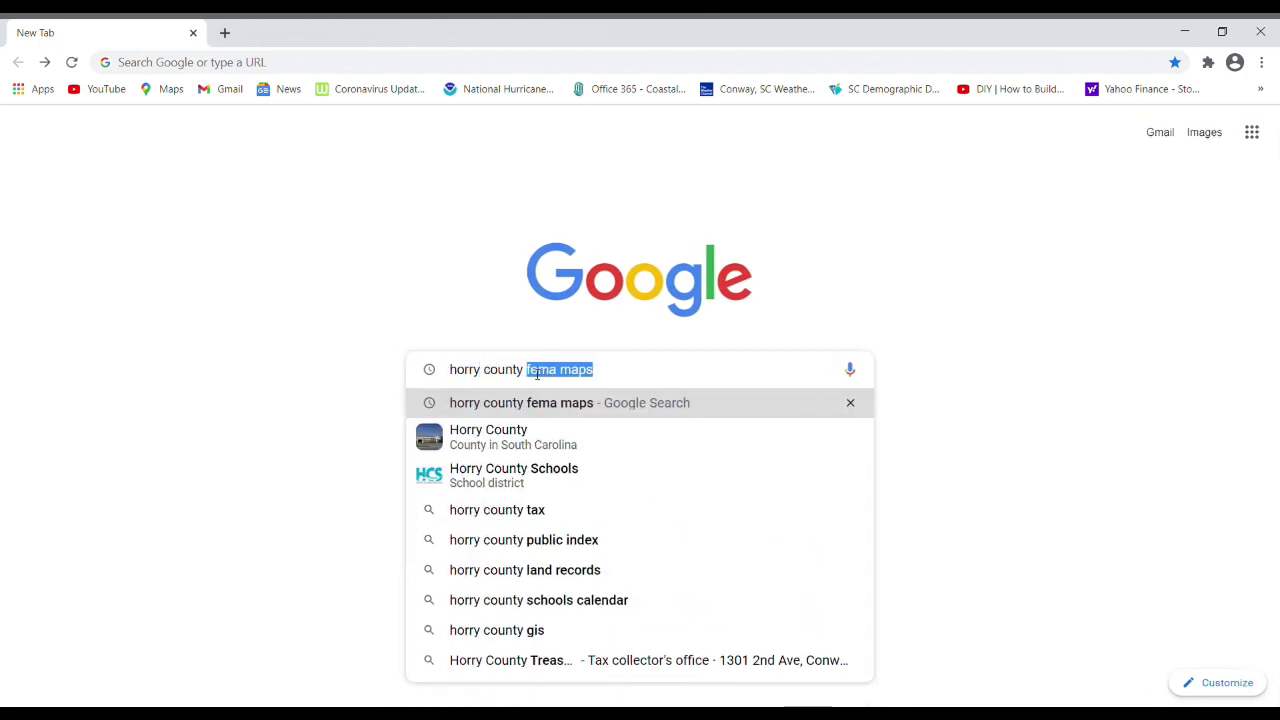
{"action": "type", "text": "lood zo"}
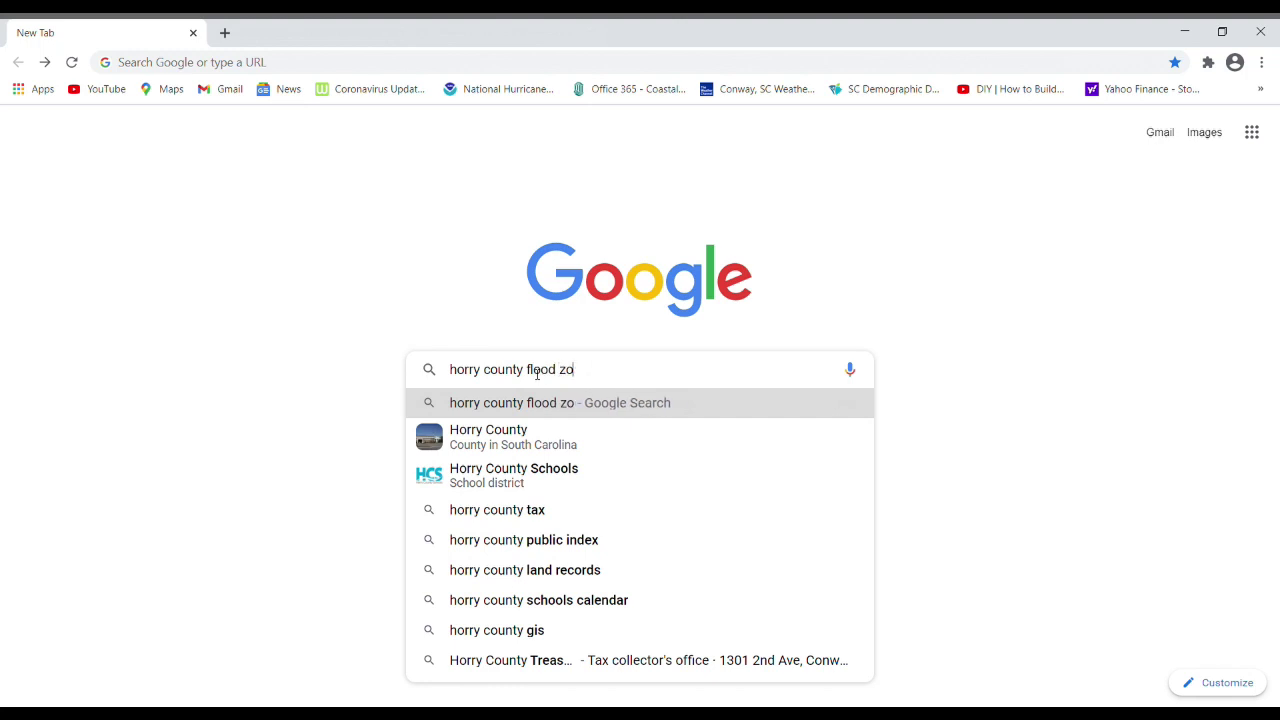
{"action": "type", "text": "ne fema"}
{"action": "key", "text": "Return"}
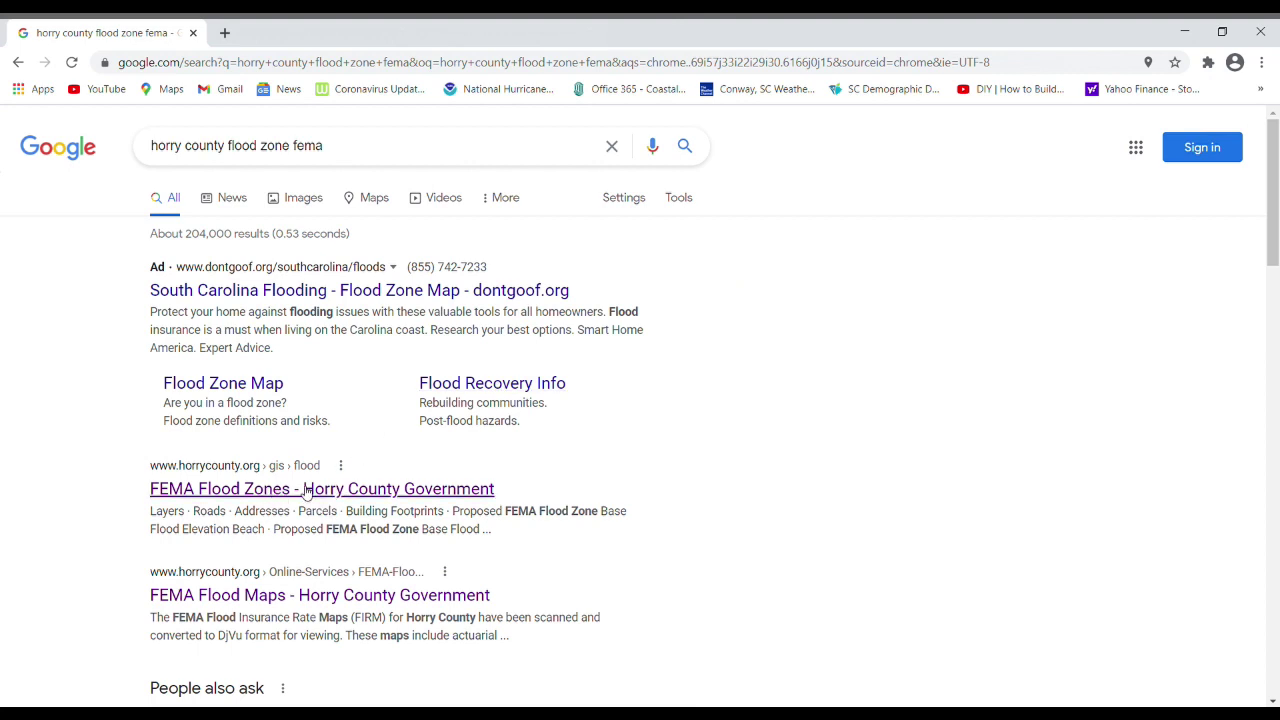
{"action": "left_click", "coordinate": [306, 490]}
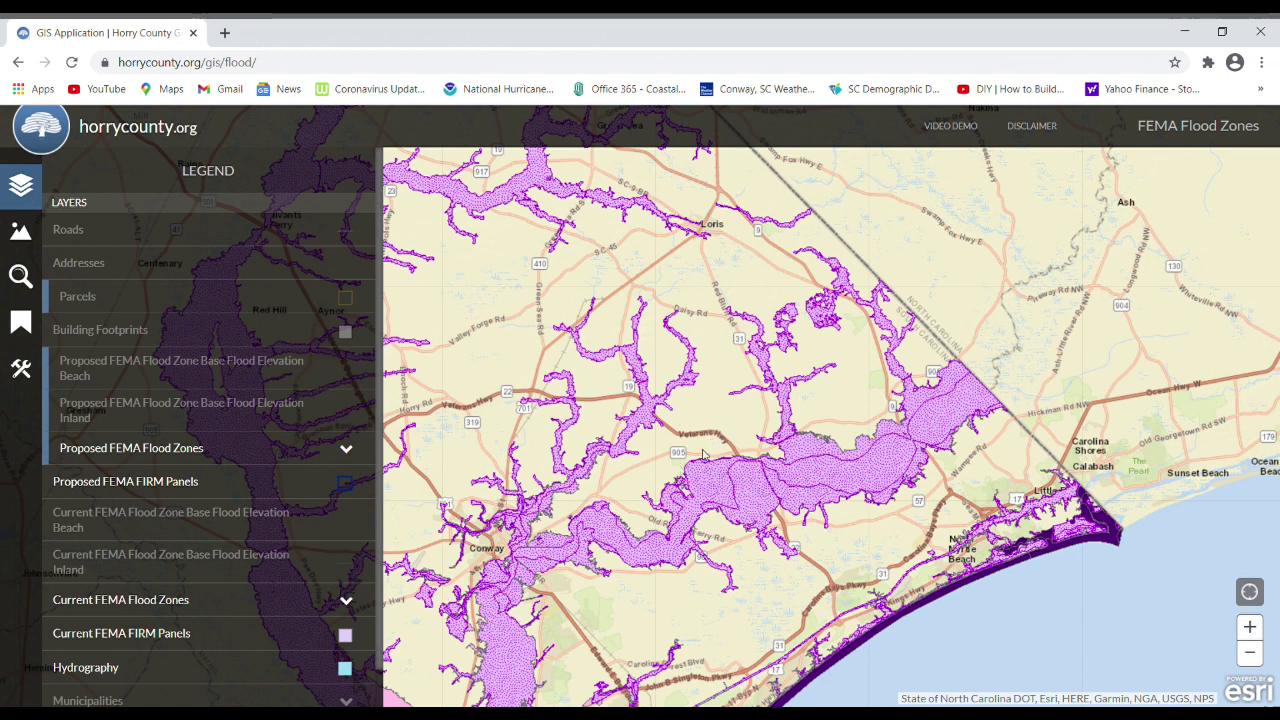
Pan and zoom the flood map to show the EL 16 and EL 15 zones near Caines Landing Rd.
{"action": "scroll", "coordinate": [703, 455], "scroll_direction": "up", "scroll_amount": 2}
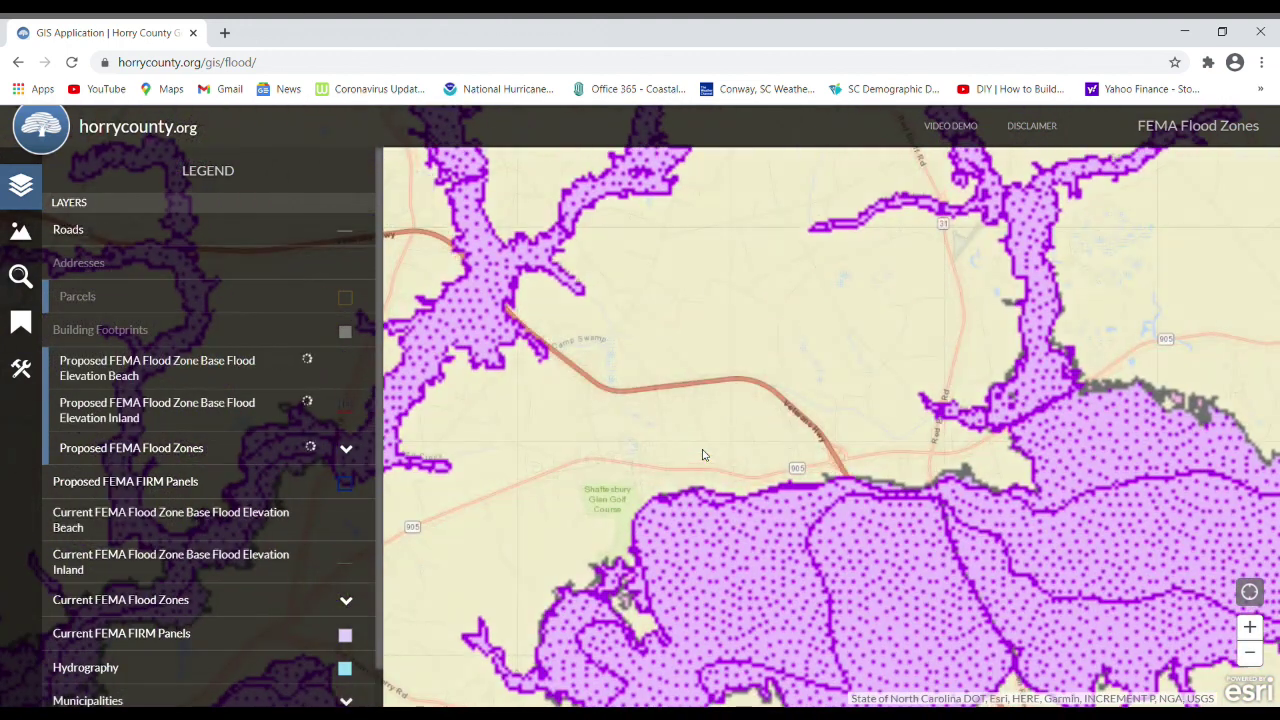
{"action": "scroll", "coordinate": [707, 462], "scroll_direction": "up", "scroll_amount": 3}
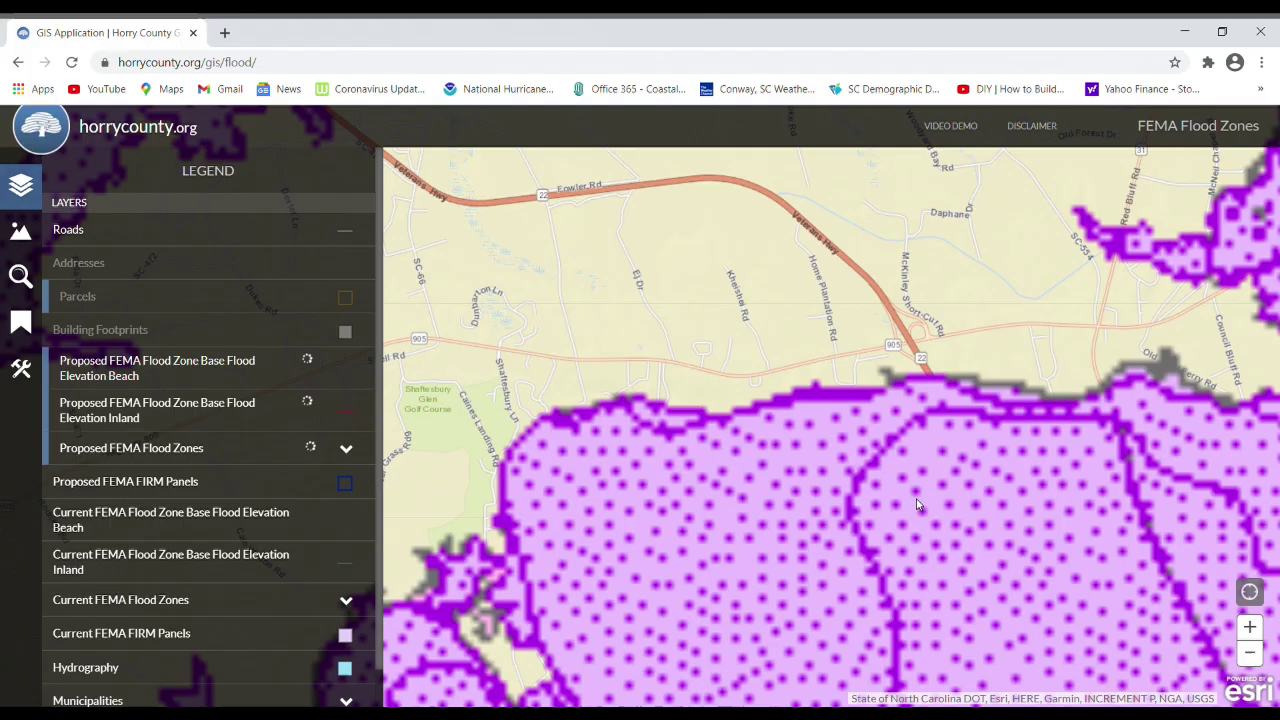
{"action": "left_click_drag", "start_coordinate": [915, 472], "coordinate": [1130, 336]}
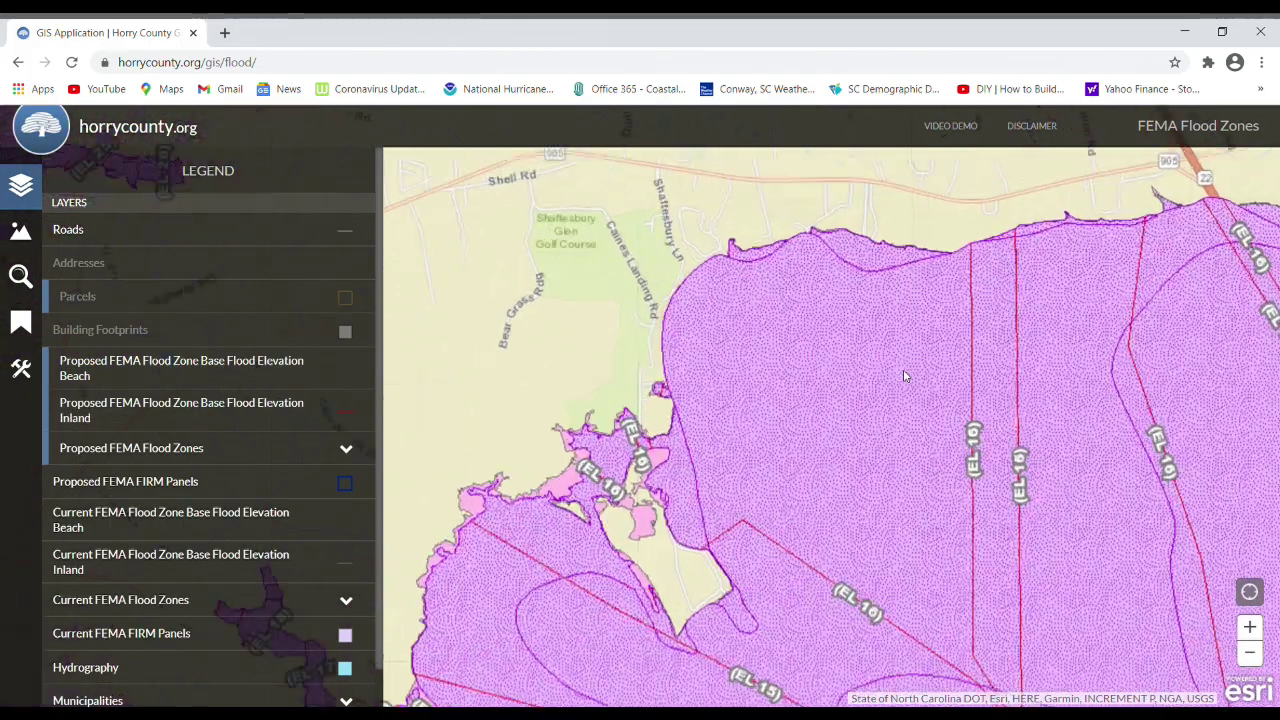
{"action": "scroll", "coordinate": [903, 372], "scroll_direction": "down", "scroll_amount": 1}
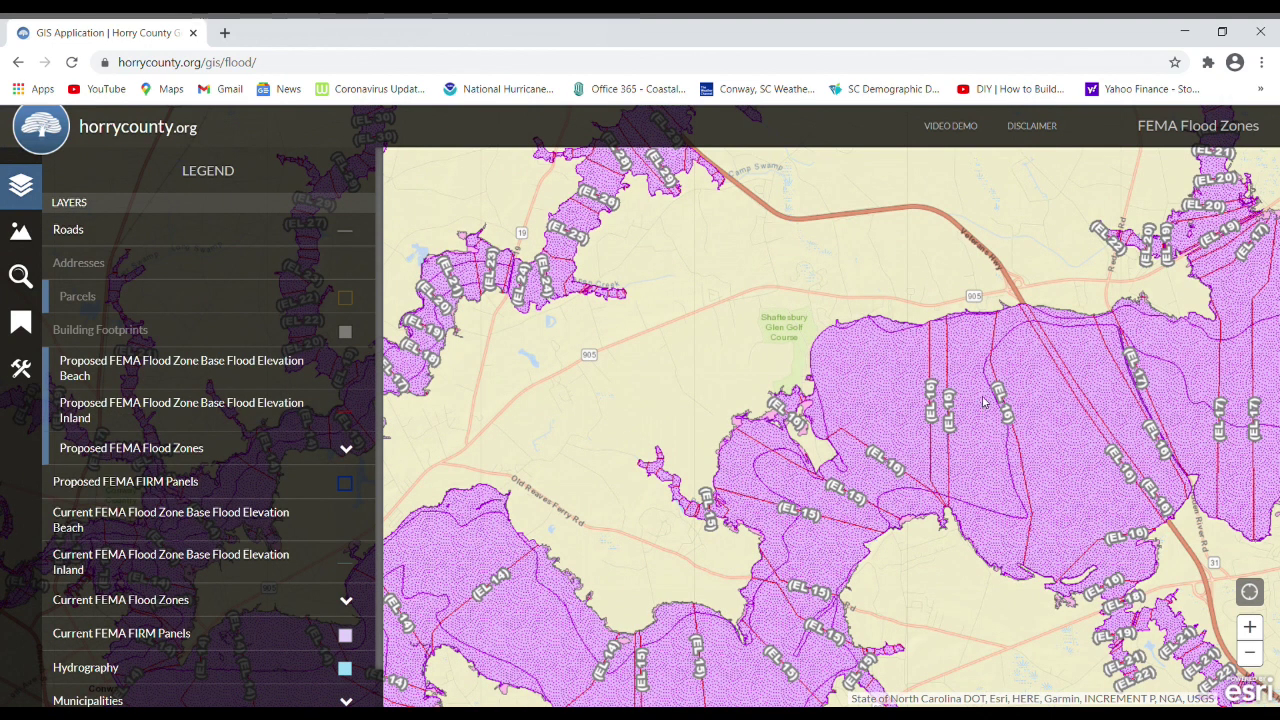
{"action": "scroll", "coordinate": [740, 450], "scroll_direction": "up", "scroll_amount": 1}
{"action": "scroll", "coordinate": [735, 410], "scroll_direction": "up", "scroll_amount": 2}
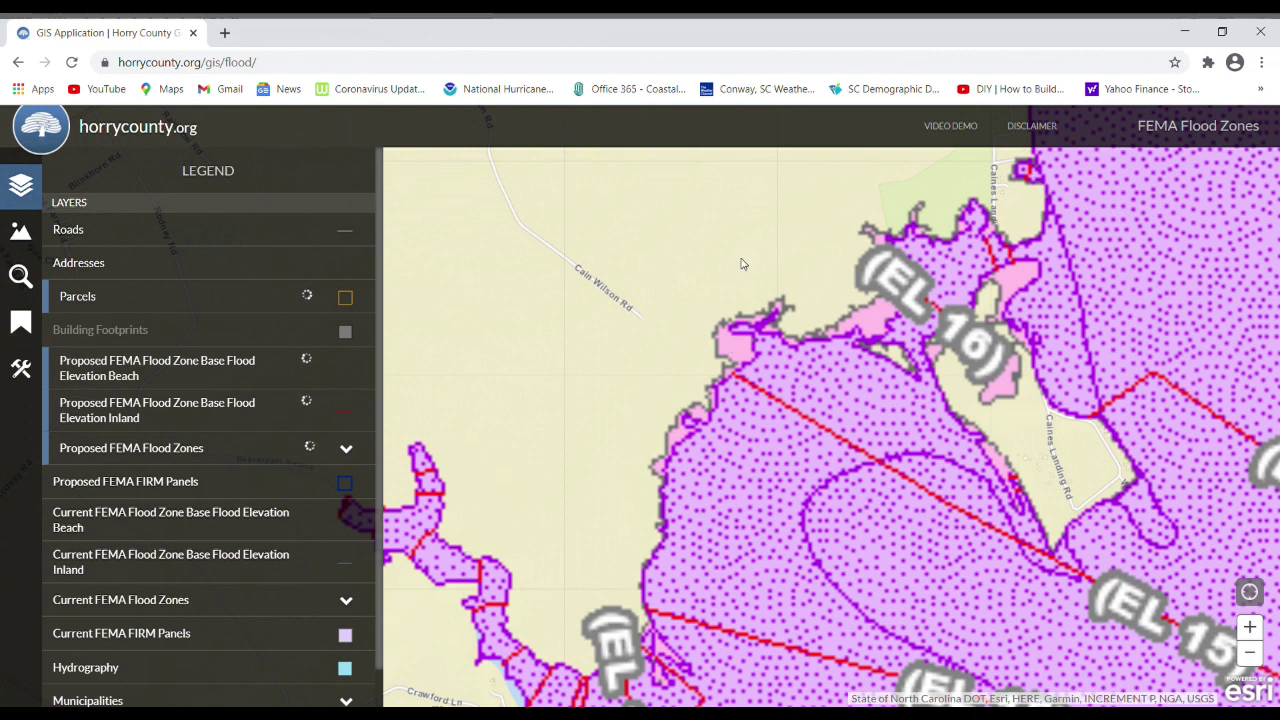
{"action": "left_click_drag", "start_coordinate": [750, 305], "coordinate": [742, 518]}
Follow the flood zone edge east past Highway 905 and Shell, zooming to parcel lines, then start a new tab.
{"action": "left_click_drag", "start_coordinate": [1108, 376], "coordinate": [1022, 530]}
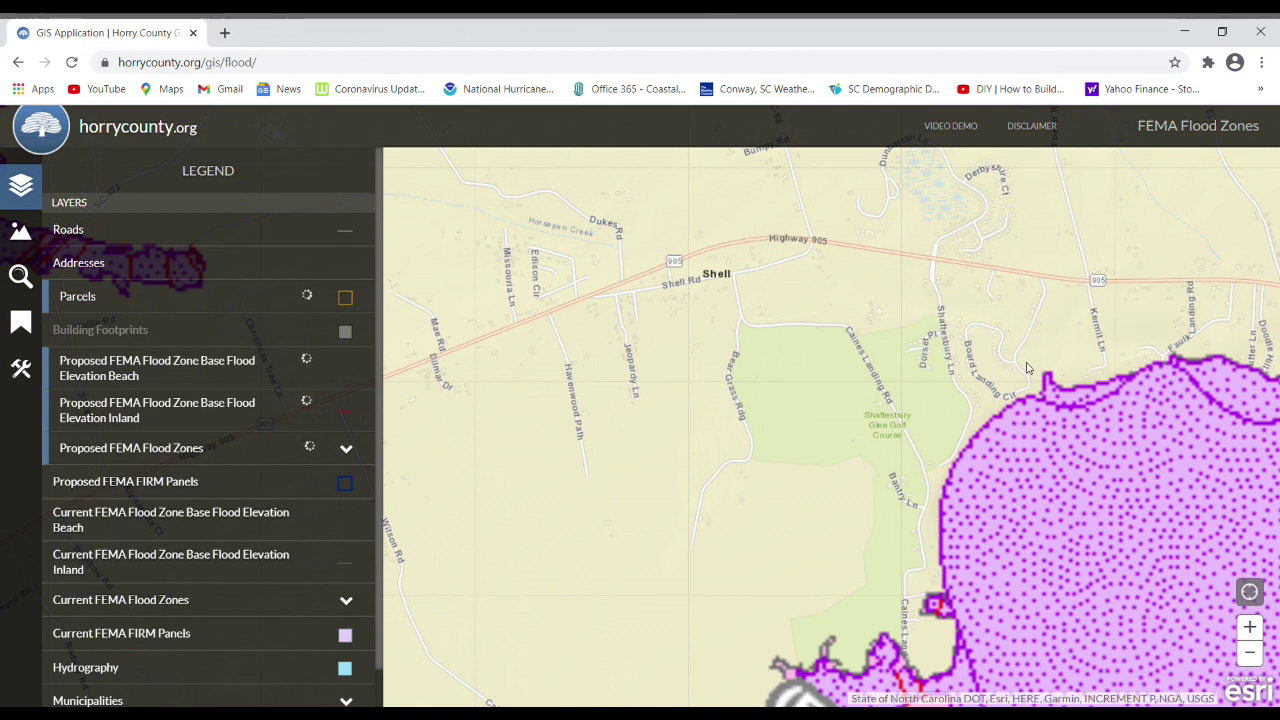
{"action": "left_click_drag", "start_coordinate": [1045, 468], "coordinate": [820, 483]}
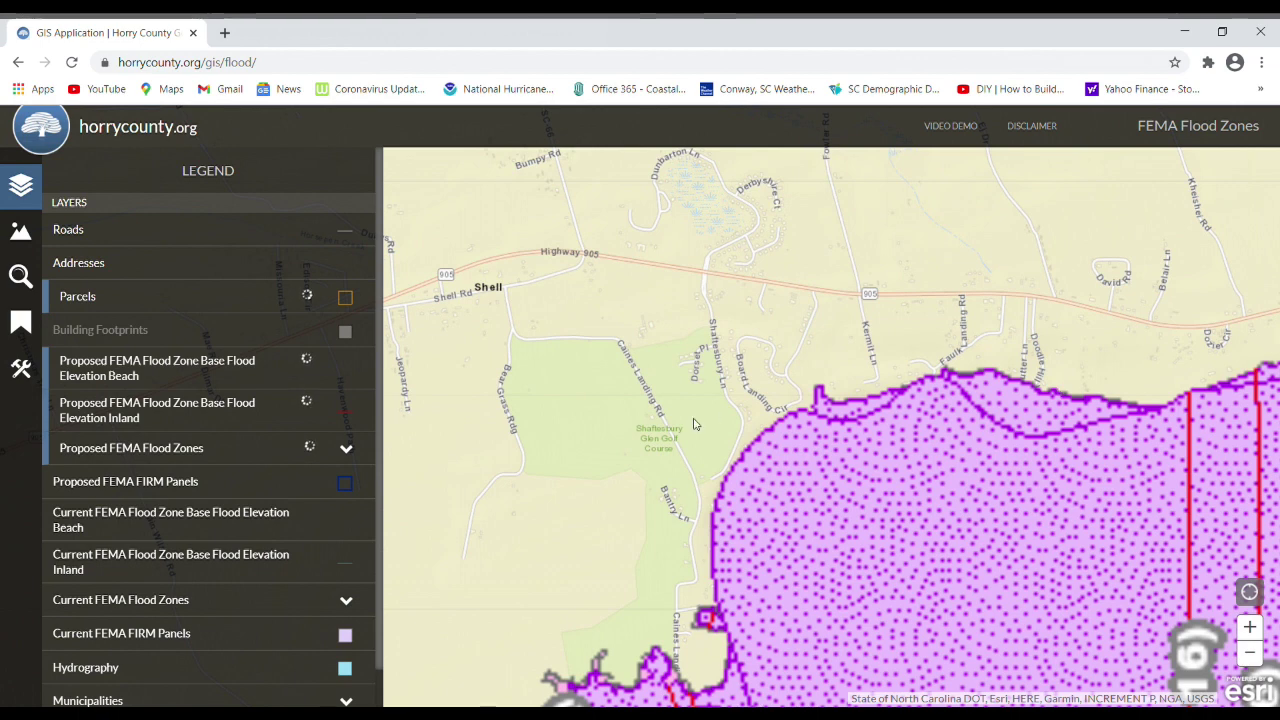
{"action": "scroll", "coordinate": [785, 390], "scroll_direction": "up", "scroll_amount": 1}
{"action": "scroll", "coordinate": [785, 390], "scroll_direction": "up", "scroll_amount": 1}
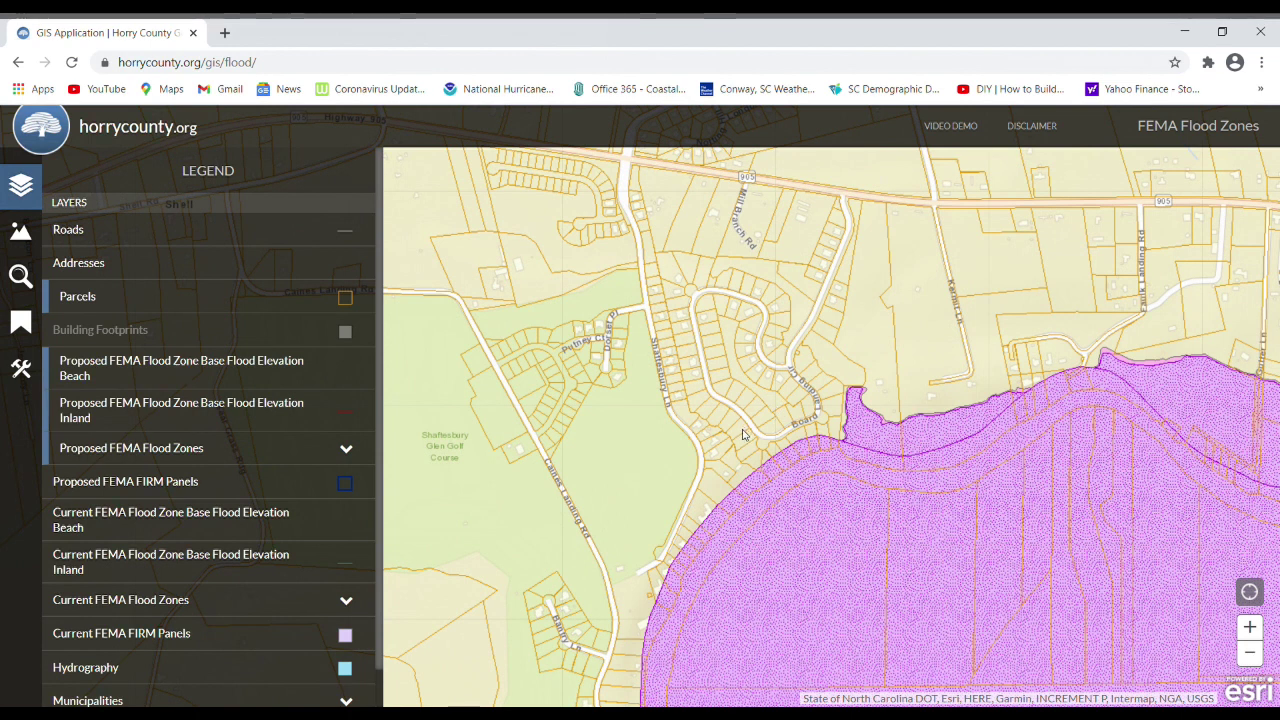
{"action": "scroll", "coordinate": [743, 432], "scroll_direction": "down", "scroll_amount": 2}
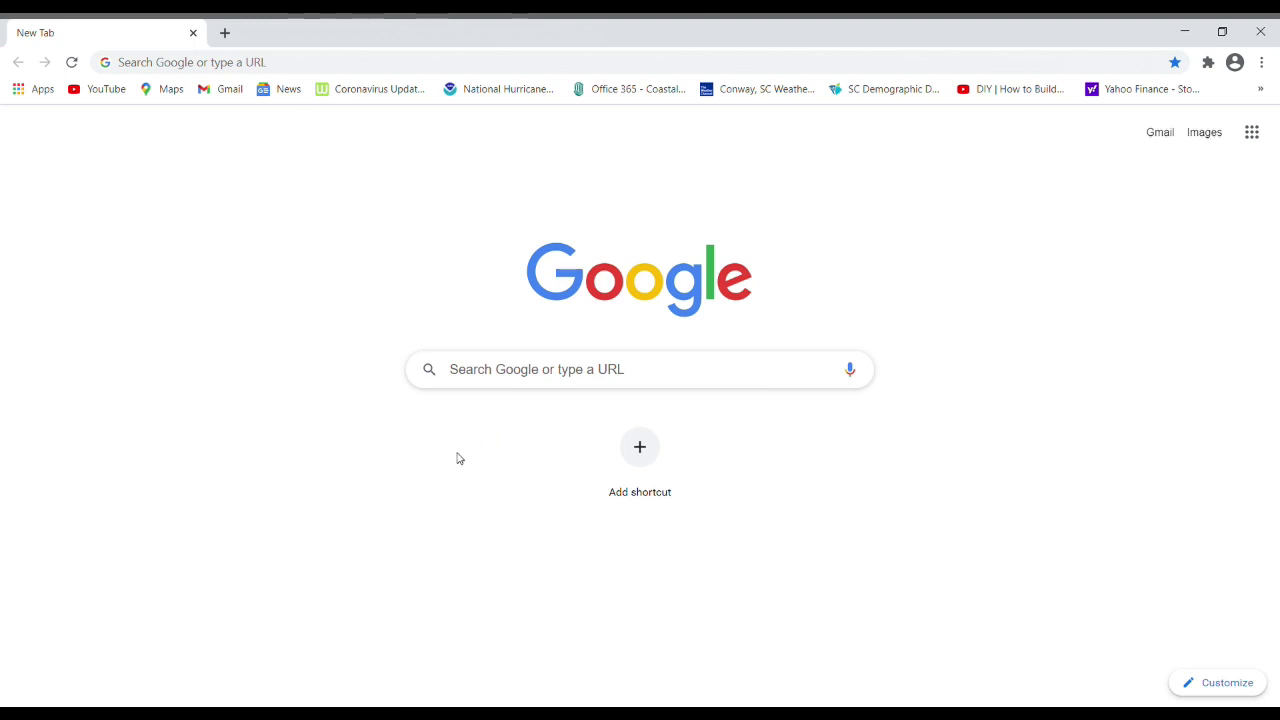
{"action": "left_click", "coordinate": [528, 375]}
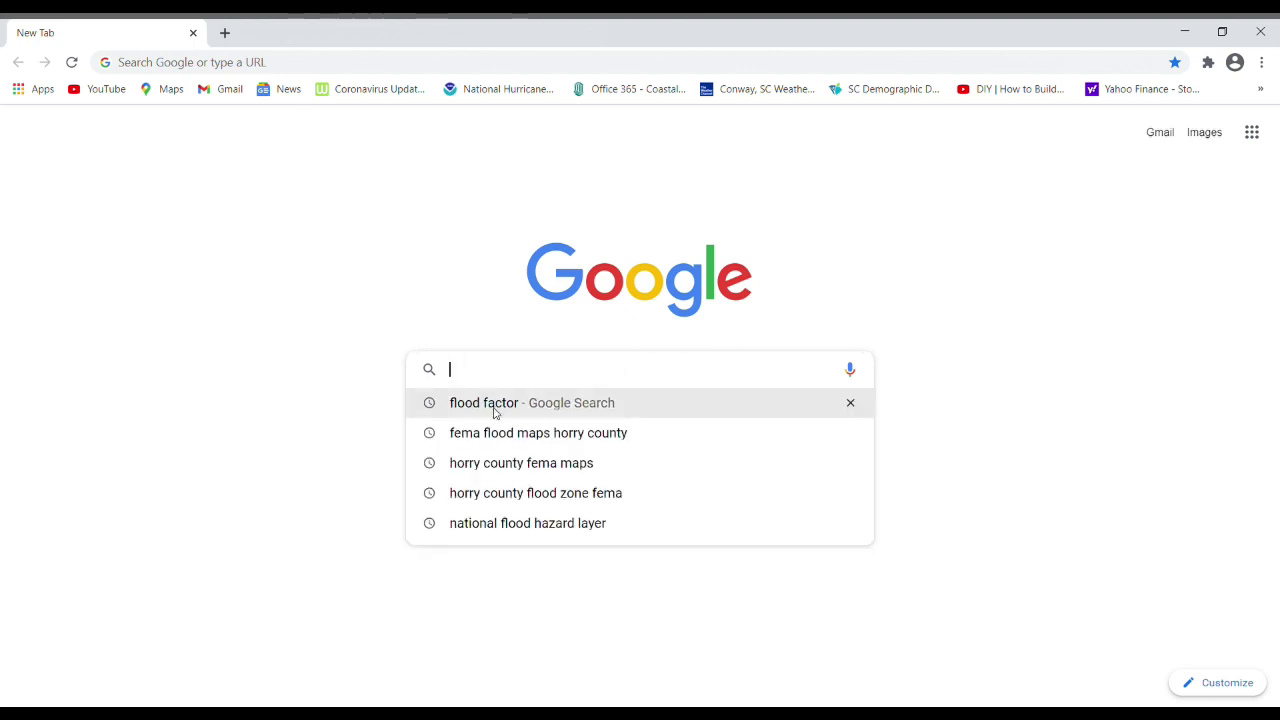
Open Floodfactor.com from Google and look up the Awendaw, SC property address to view its 1/10 report.
{"action": "left_click", "coordinate": [494, 408]}
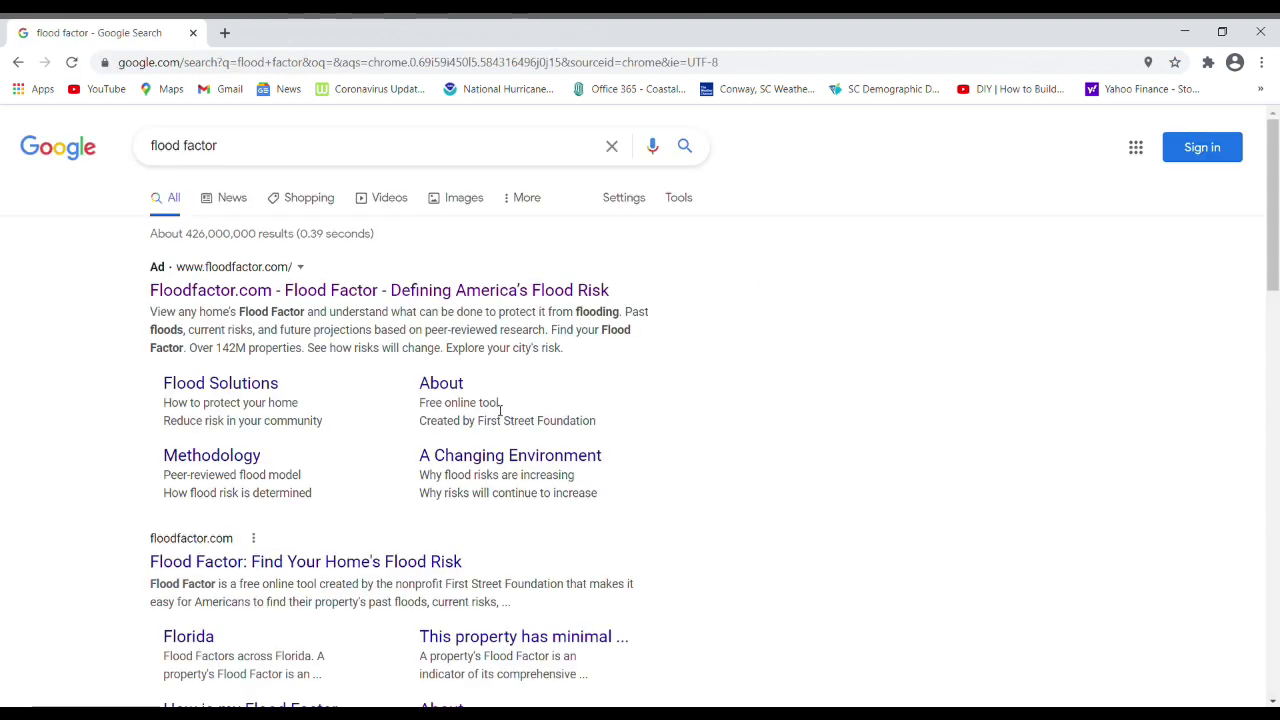
{"action": "left_click", "coordinate": [270, 292]}
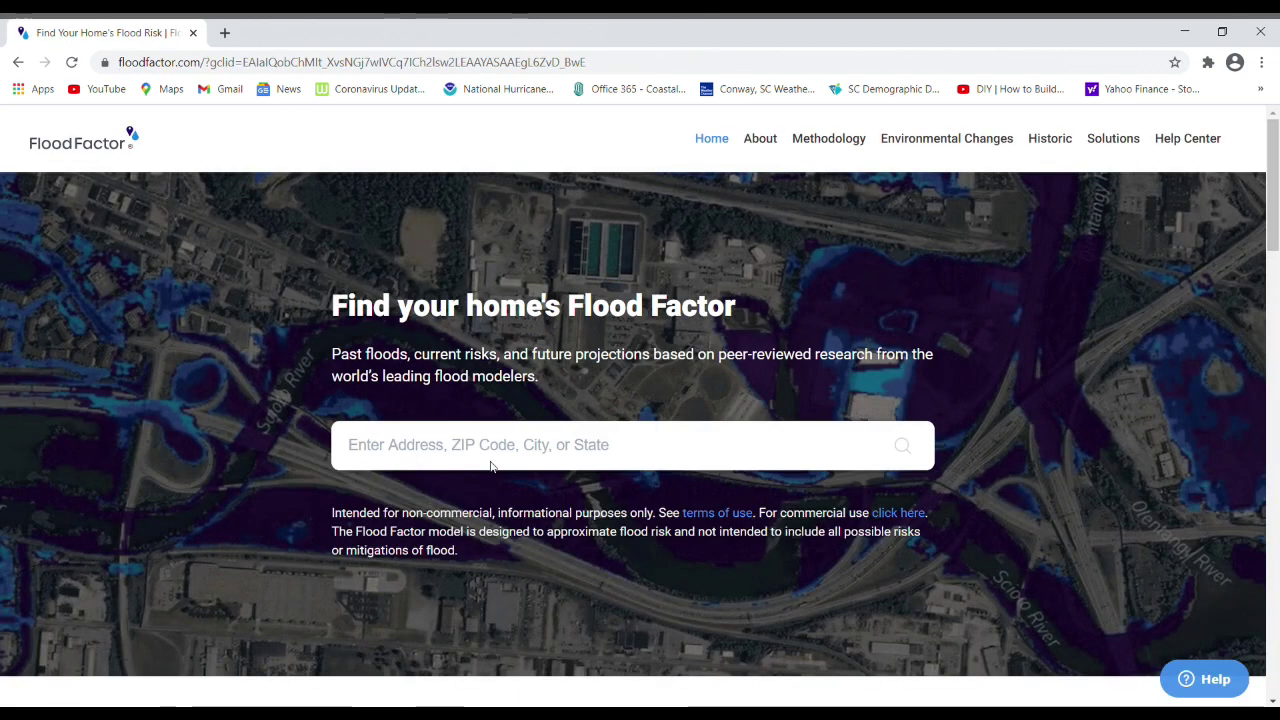
{"action": "left_click", "coordinate": [481, 444]}
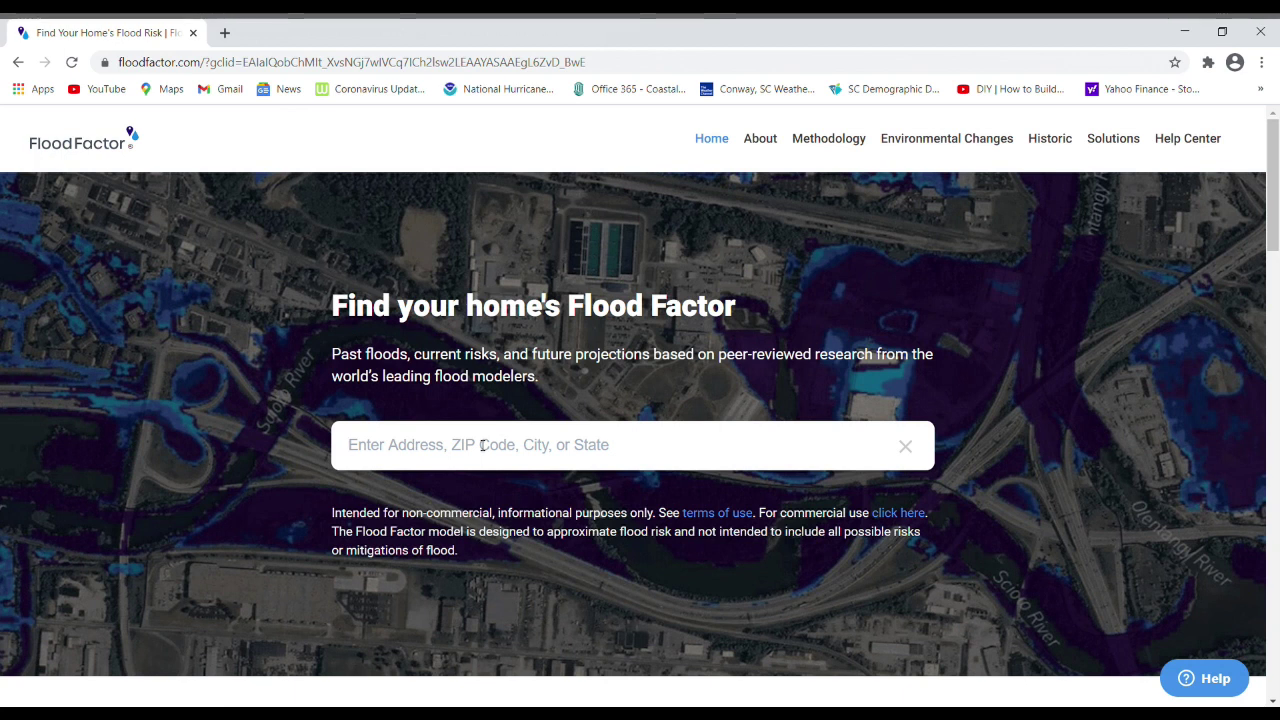
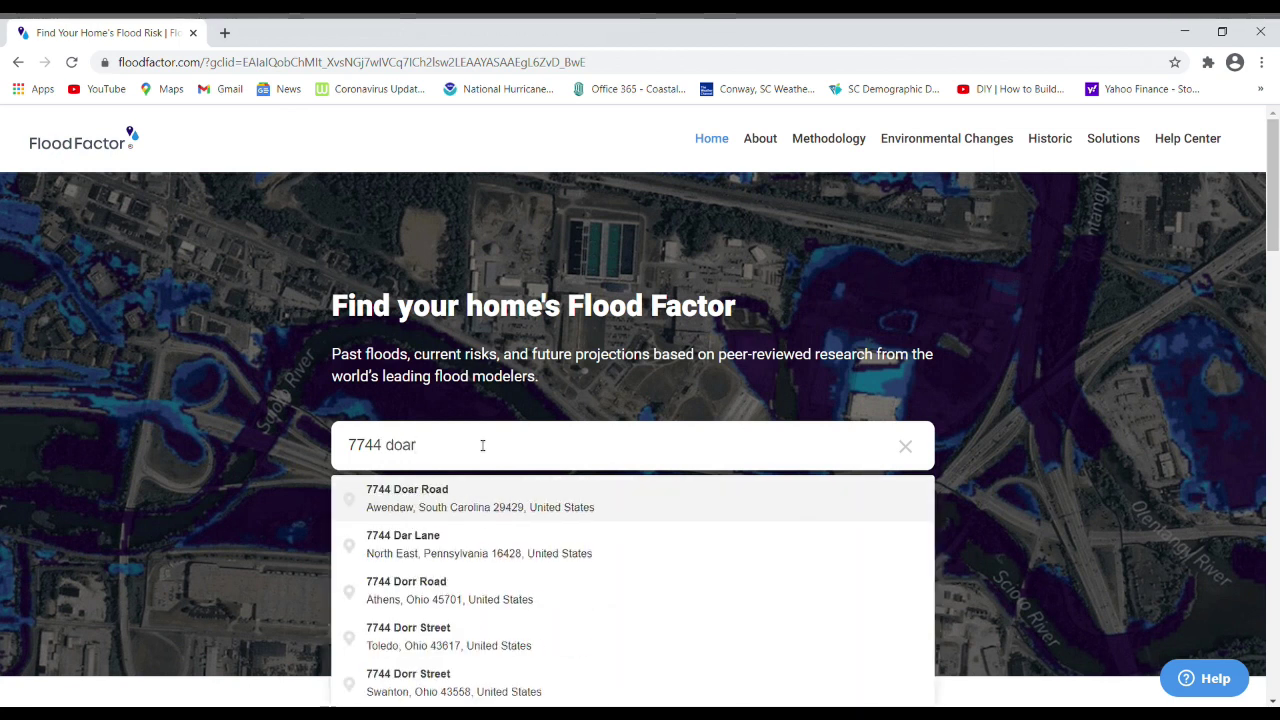
{"action": "left_click", "coordinate": [423, 498]}
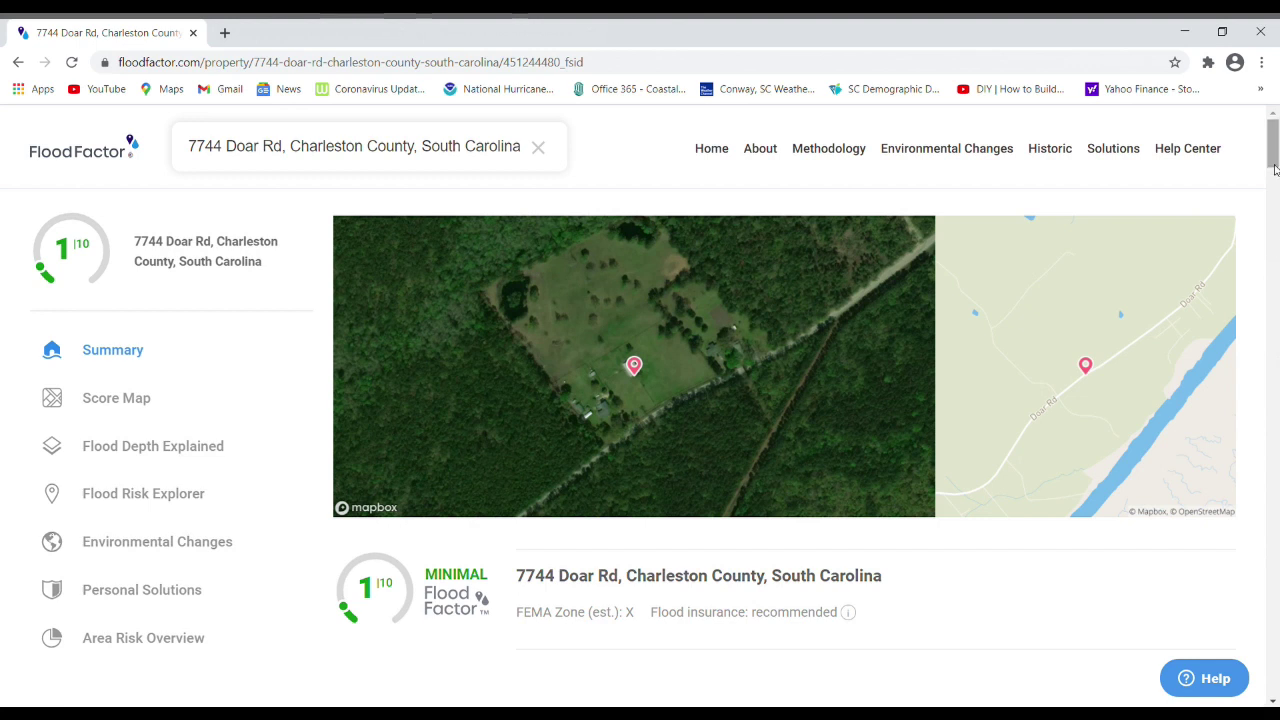
{"action": "scroll", "coordinate": [1273, 171], "scroll_direction": "down", "scroll_amount": 1}
{"action": "scroll", "coordinate": [1273, 171], "scroll_direction": "down", "scroll_amount": 1}
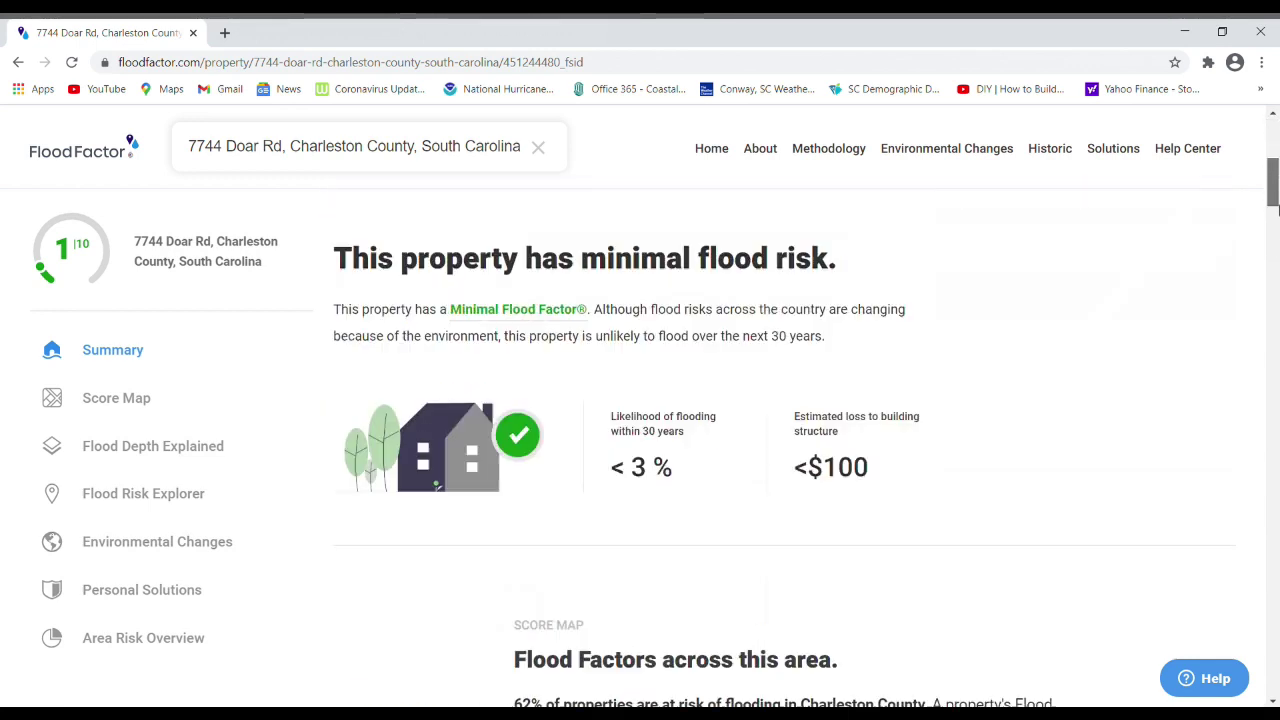
{"action": "scroll", "coordinate": [1273, 171], "scroll_direction": "up", "scroll_amount": 2}
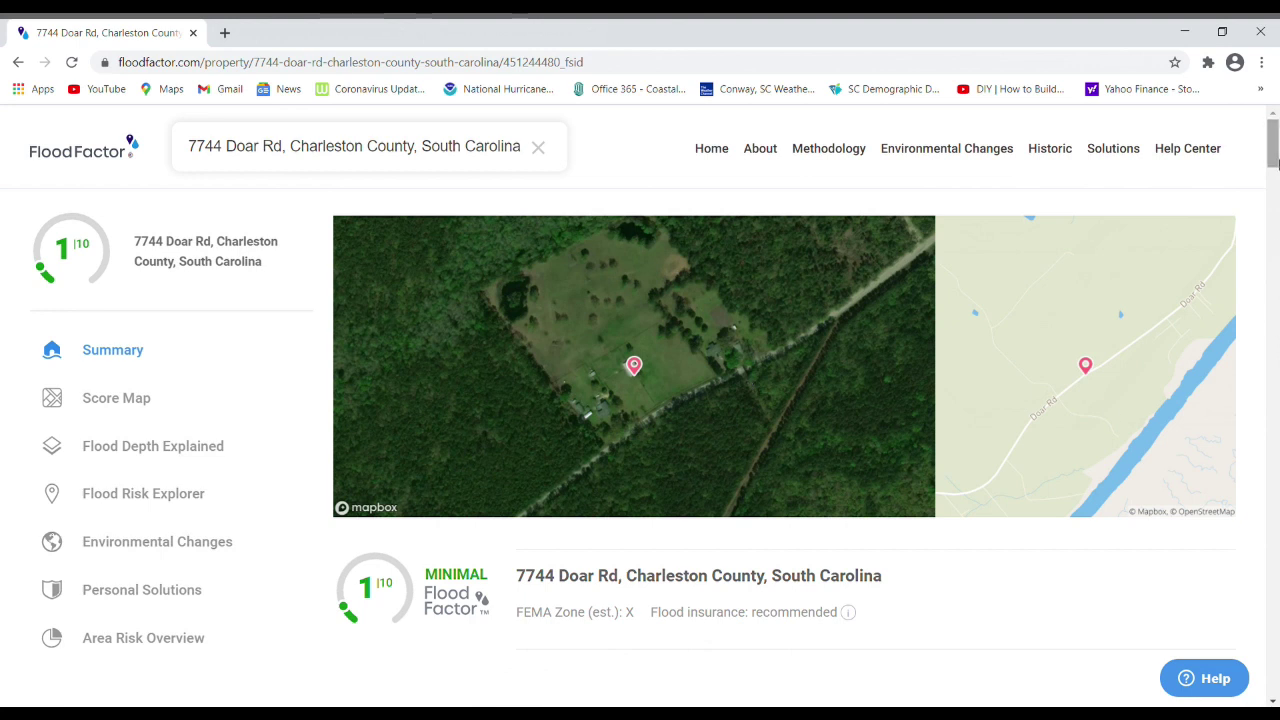
{"action": "scroll", "coordinate": [1273, 175], "scroll_direction": "down", "scroll_amount": 3}
{"action": "left_click_drag", "start_coordinate": [1273, 175], "coordinate": [1273, 145]}
{"action": "left_click_drag", "start_coordinate": [1273, 150], "coordinate": [1273, 160]}
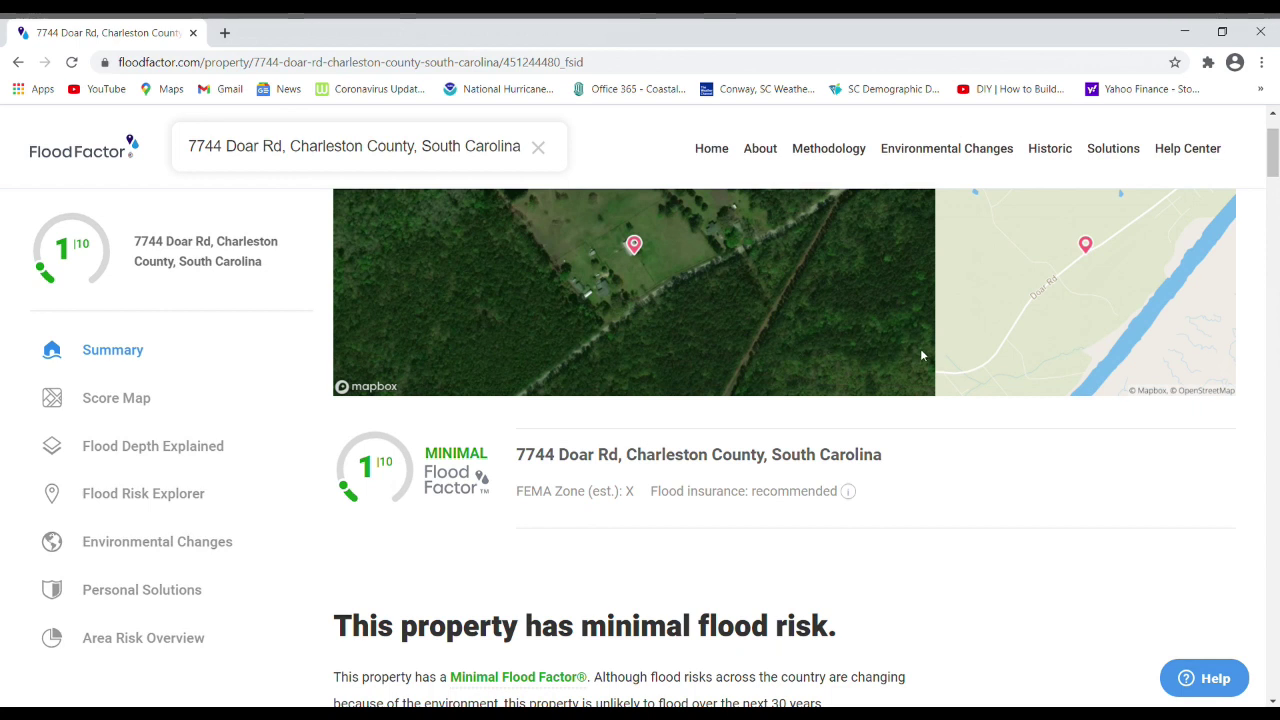
{"action": "left_click_drag", "start_coordinate": [1273, 162], "coordinate": [1274, 150]}
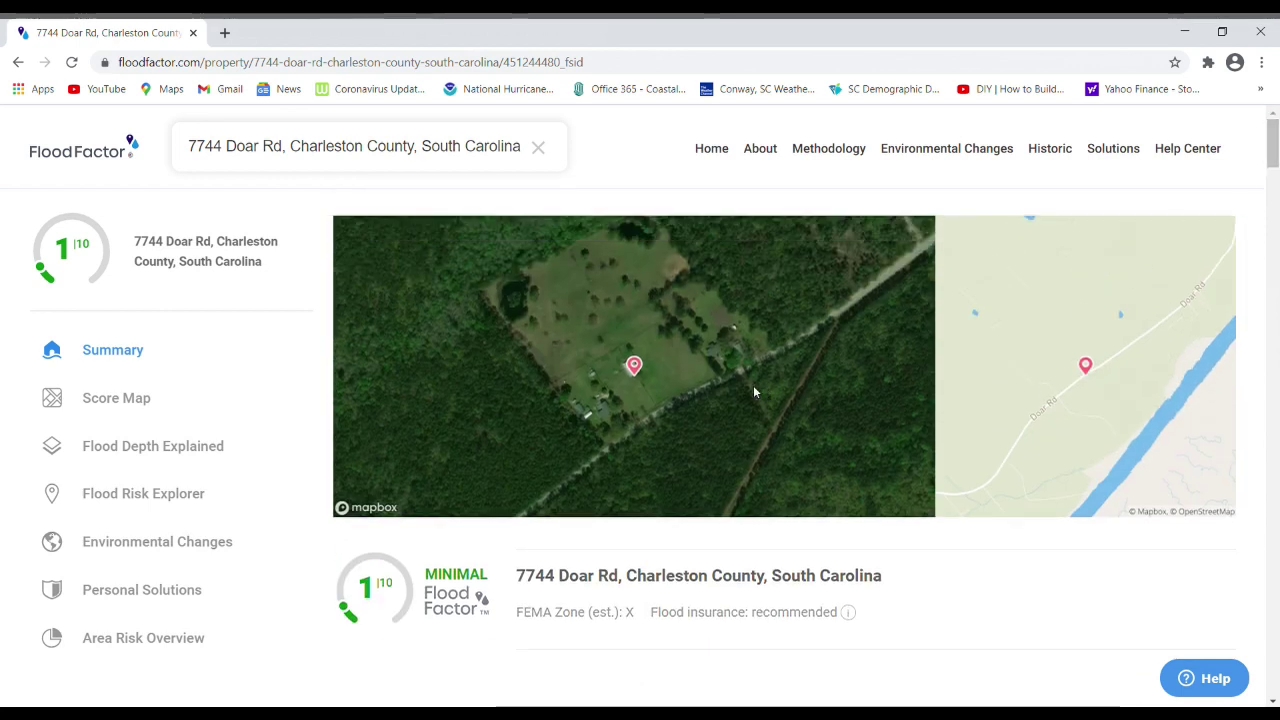
{"action": "left_click_drag", "start_coordinate": [1273, 168], "coordinate": [1260, 420]}
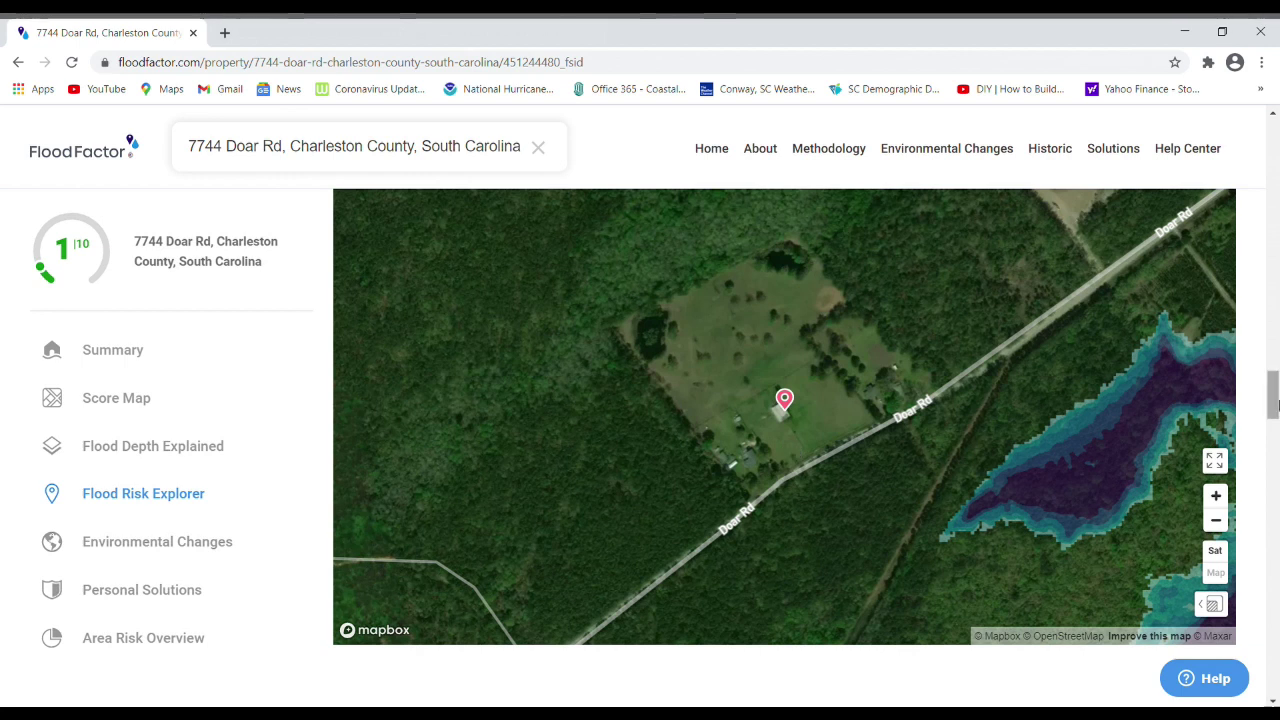
{"action": "left_click_drag", "start_coordinate": [1271, 400], "coordinate": [1228, 126]}
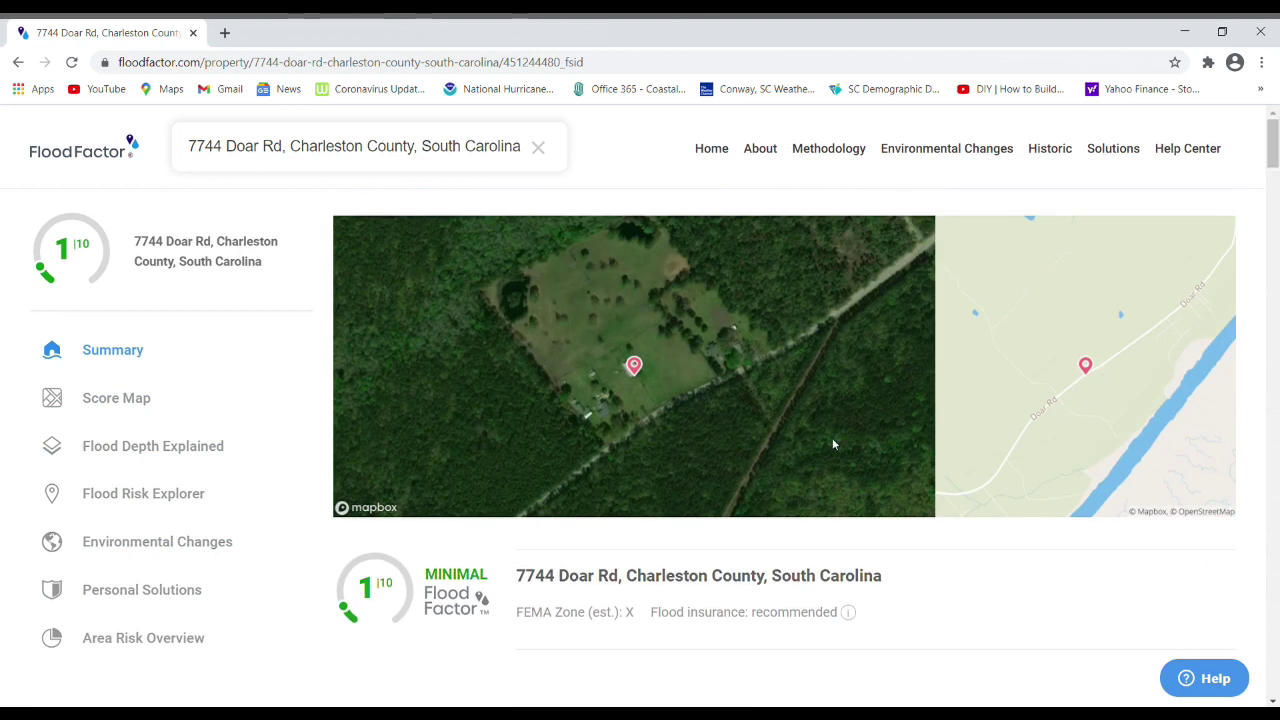